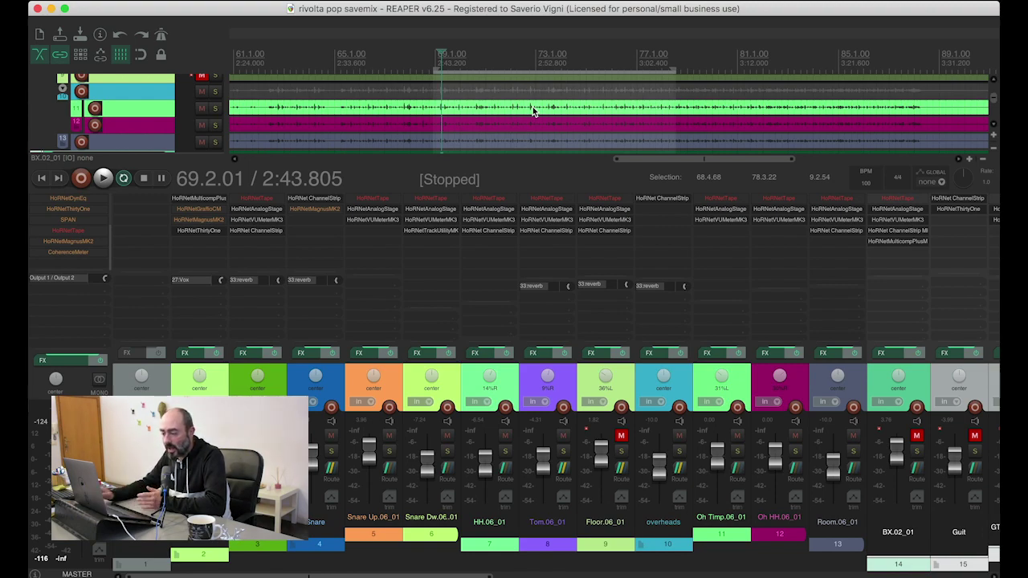
Add the VST3 HoRNetMultiFreqs plugin to the Kick.06_01 track and move its window clear of the track's mixer strip
double_click(261, 248)
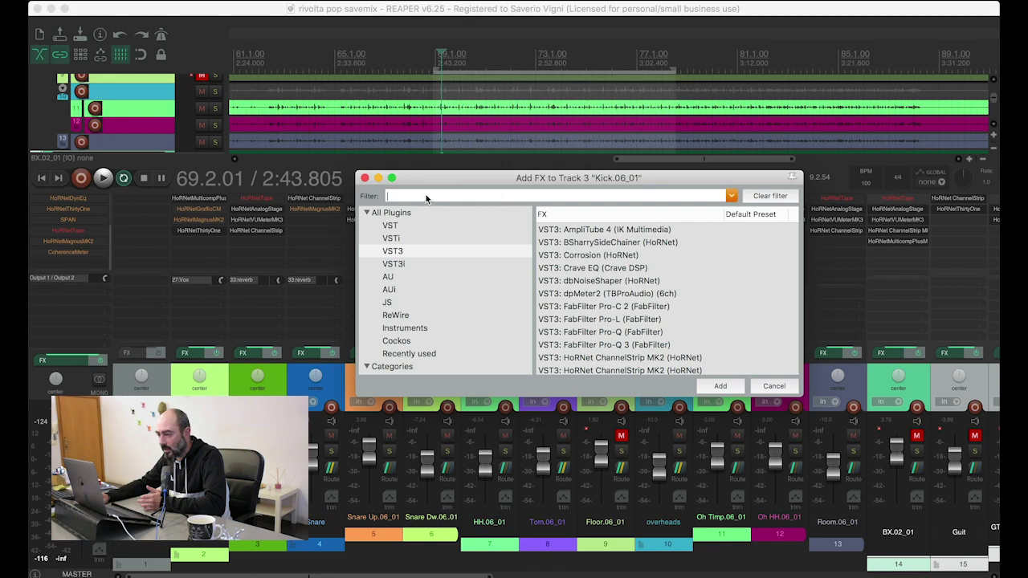
type("multis")
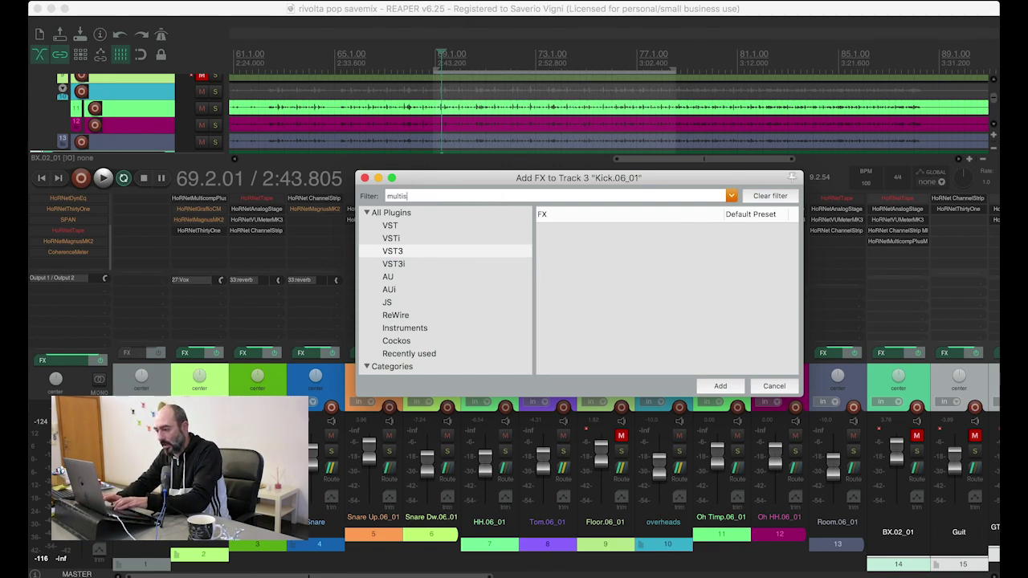
key("BackSpace")
type("fre")
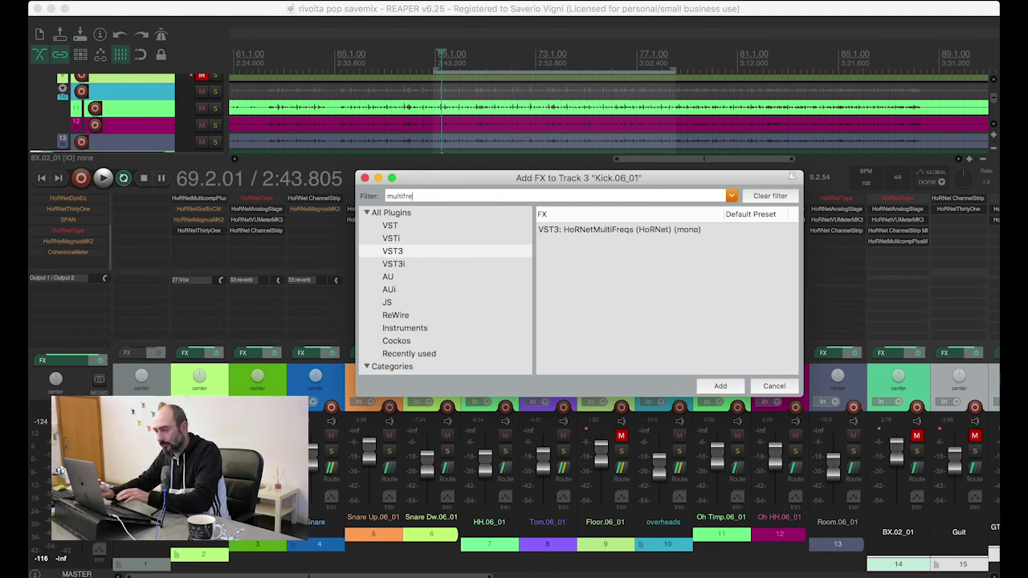
double_click(575, 230)
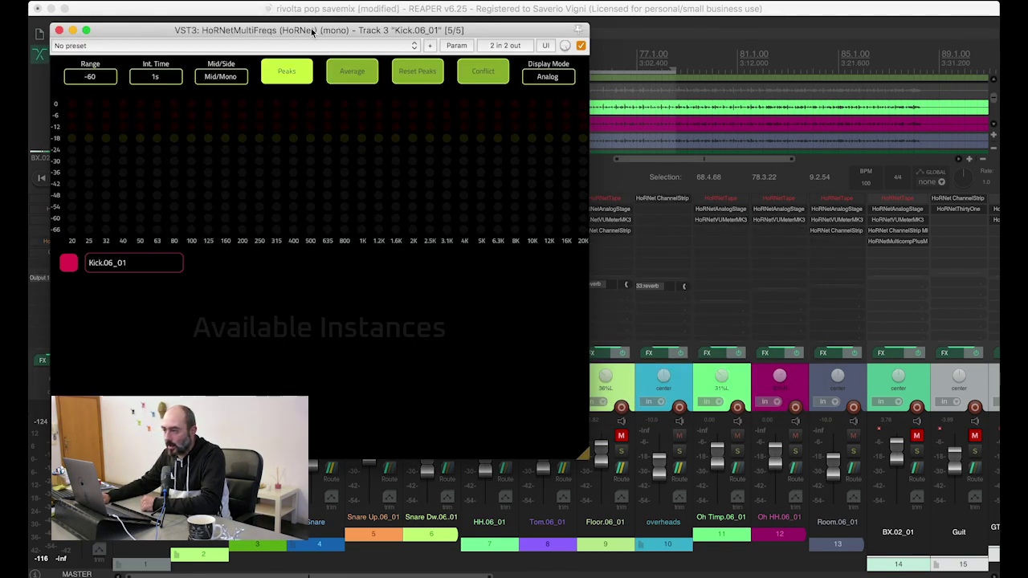
left_click_drag(327, 29, 600, 78)
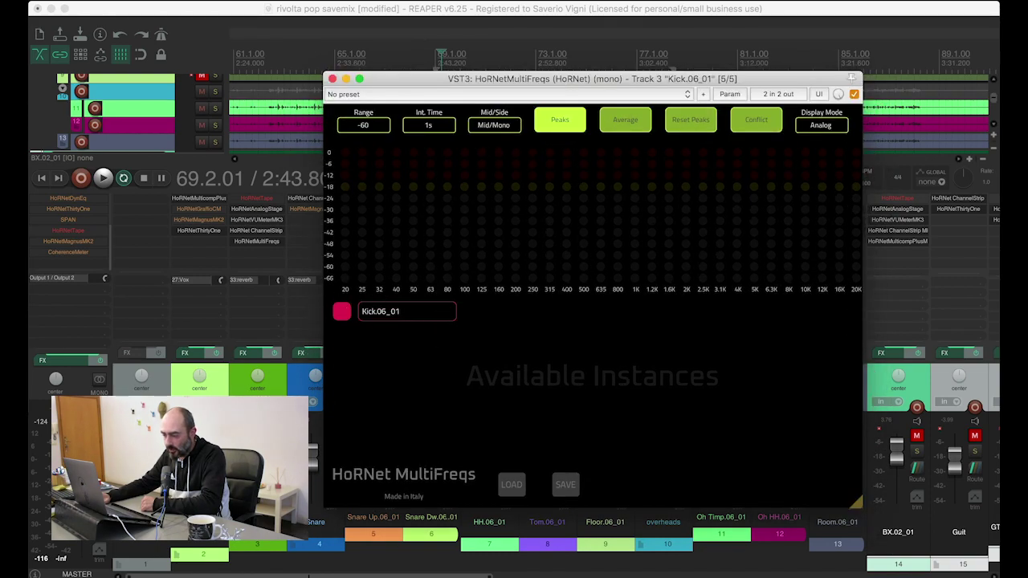
left_click_drag(388, 86, 382, 84)
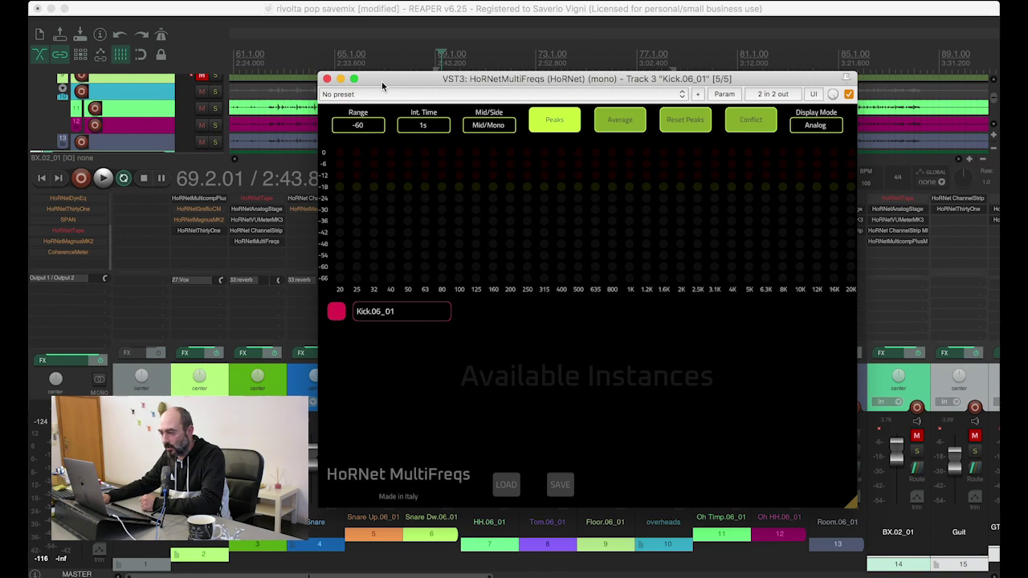
left_click_drag(382, 81, 383, 78)
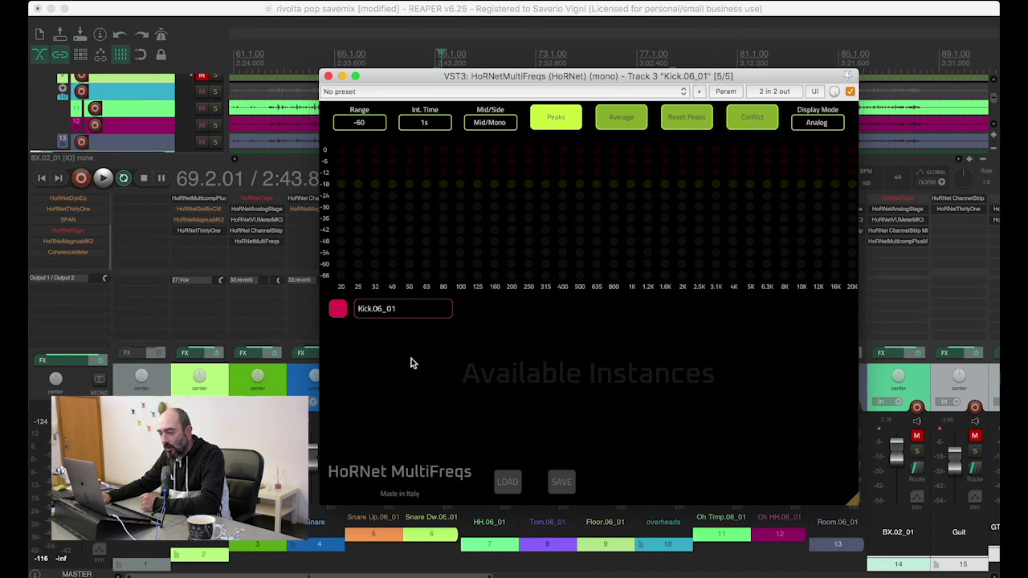
Examine the colour picker and the editable name of the Kick.06_01 instance in MultiFreqs
left_click(338, 310)
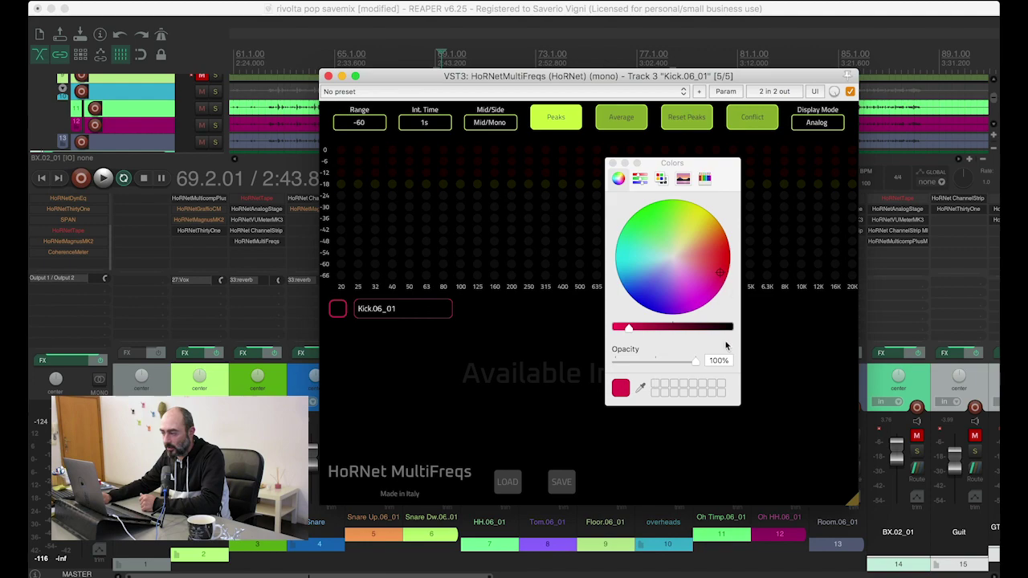
left_click(613, 164)
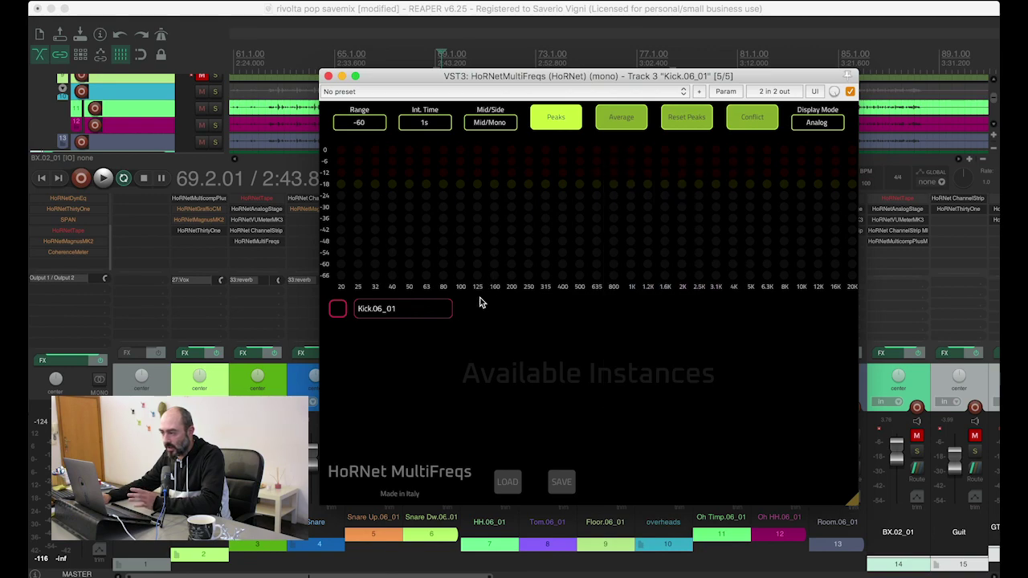
left_click(386, 310)
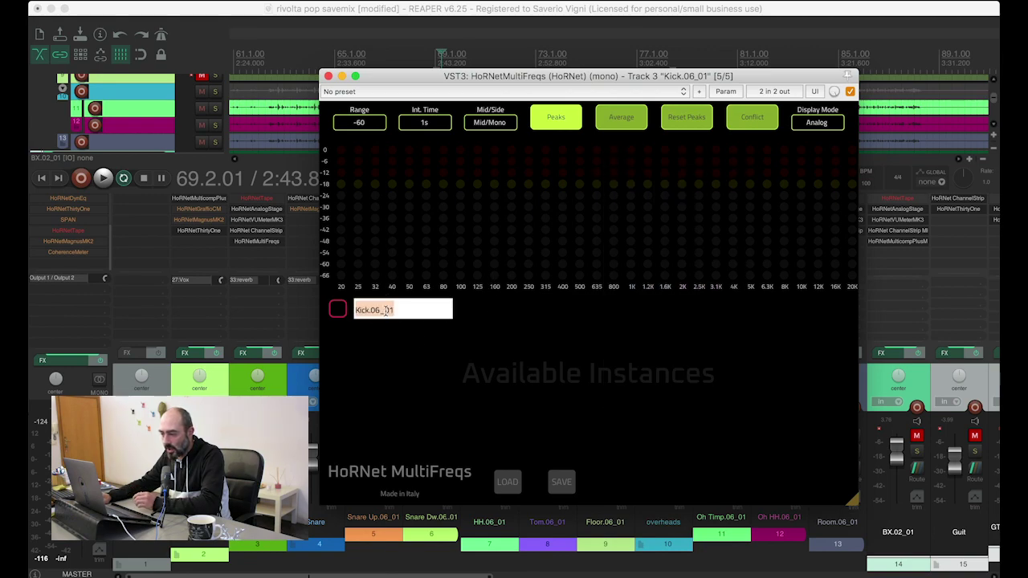
left_click(380, 351)
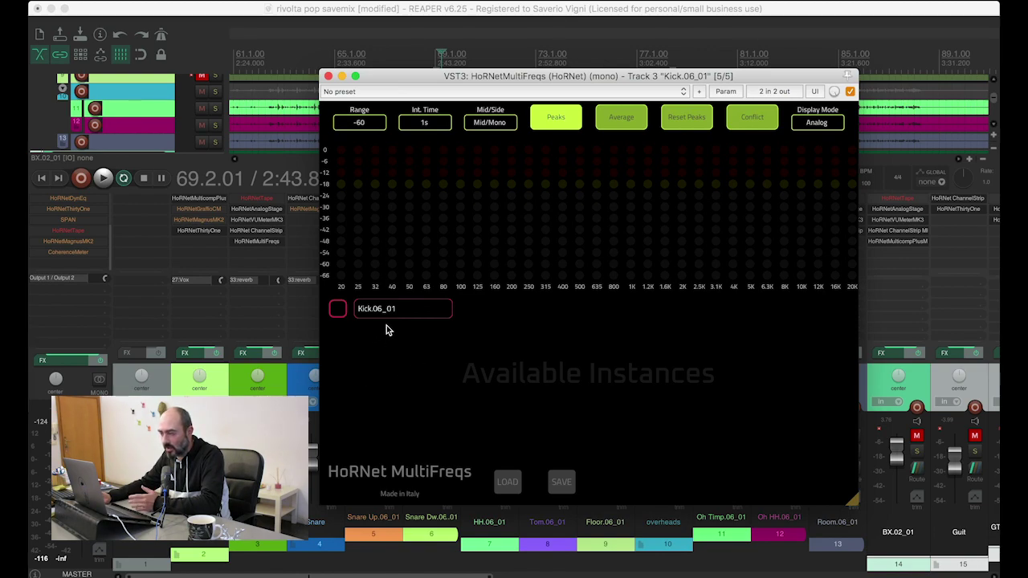
Look through the Range options and try the Digital display mode before returning to Analog
left_click(368, 125)
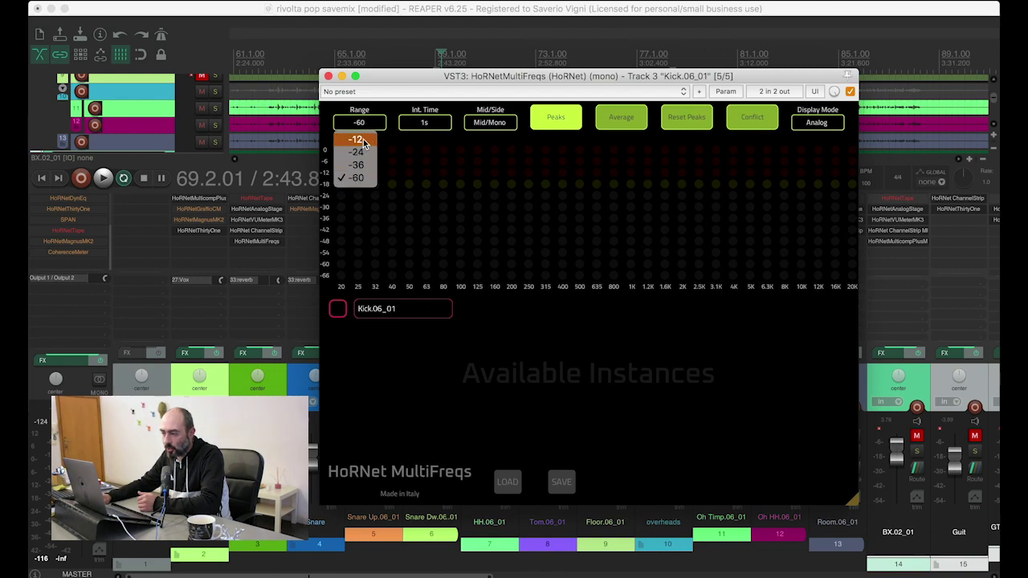
left_click(394, 119)
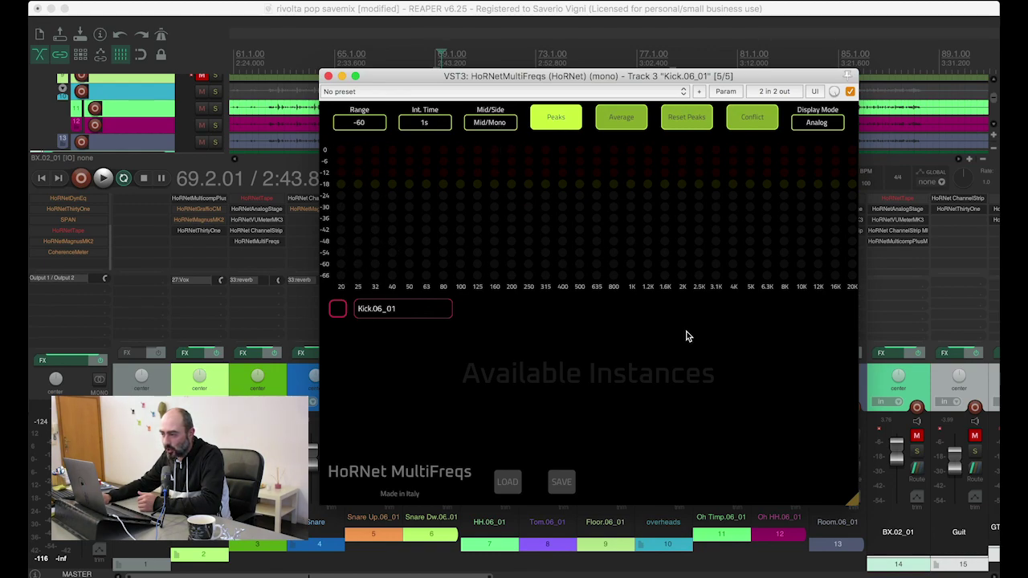
left_click(809, 124)
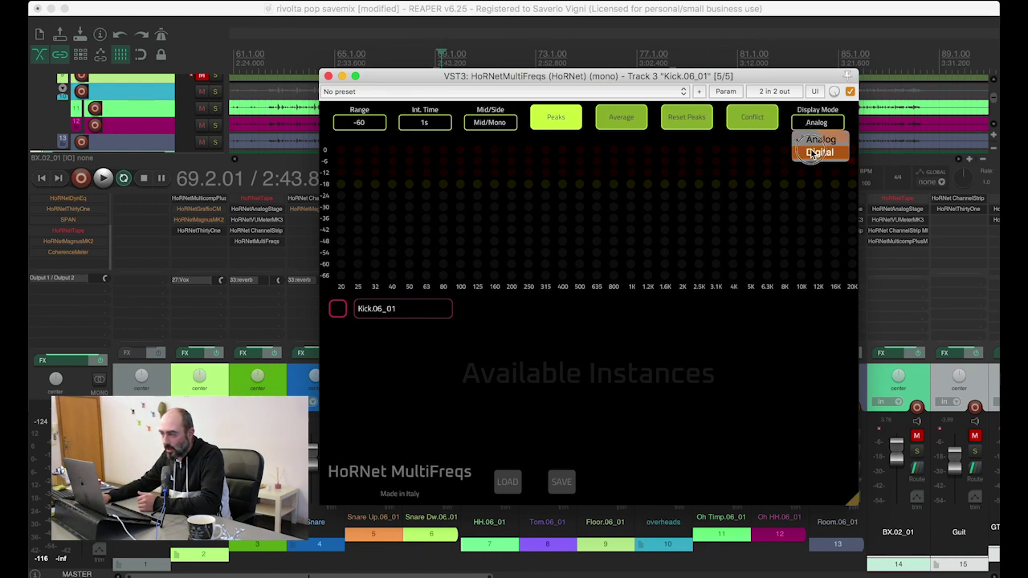
left_click(819, 152)
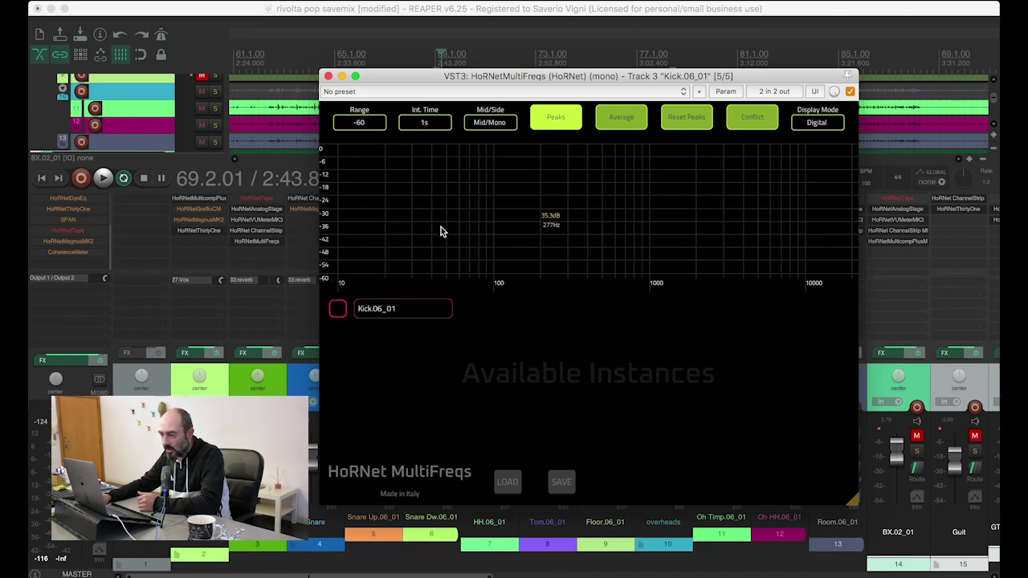
left_click(817, 122)
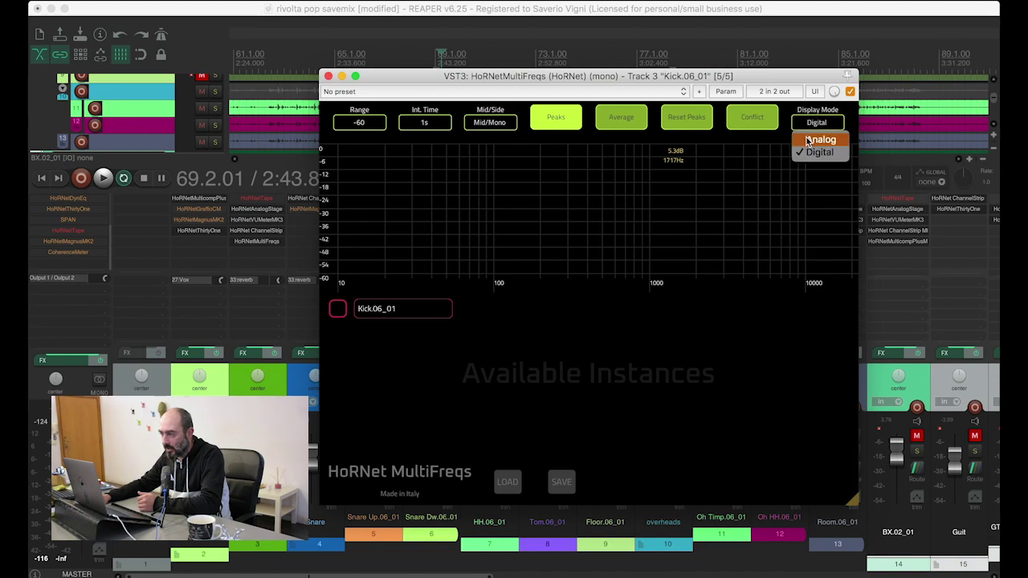
left_click(815, 138)
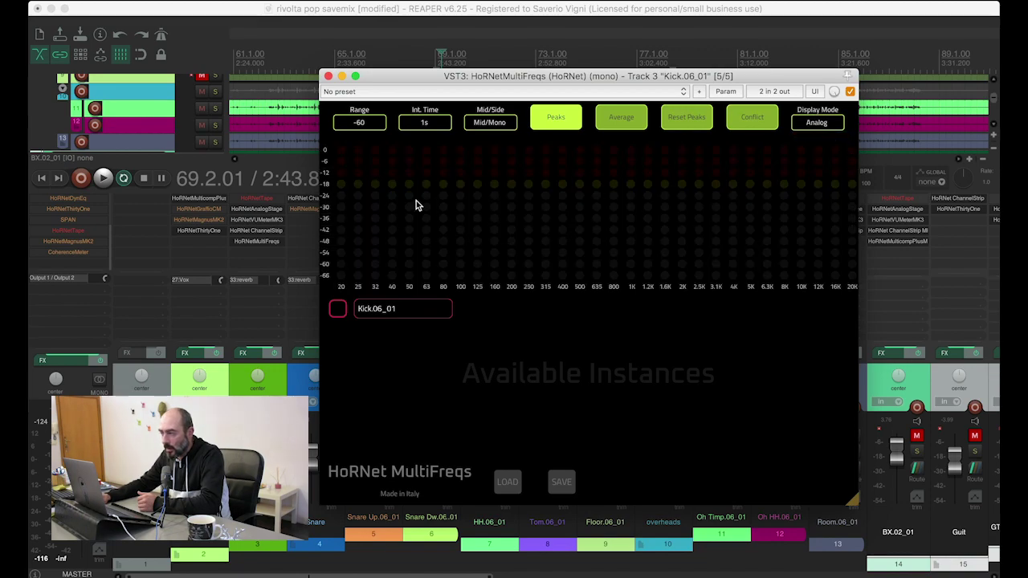
Try the integration times 0.25s and 4s, and return the setting to 1s
left_click(437, 122)
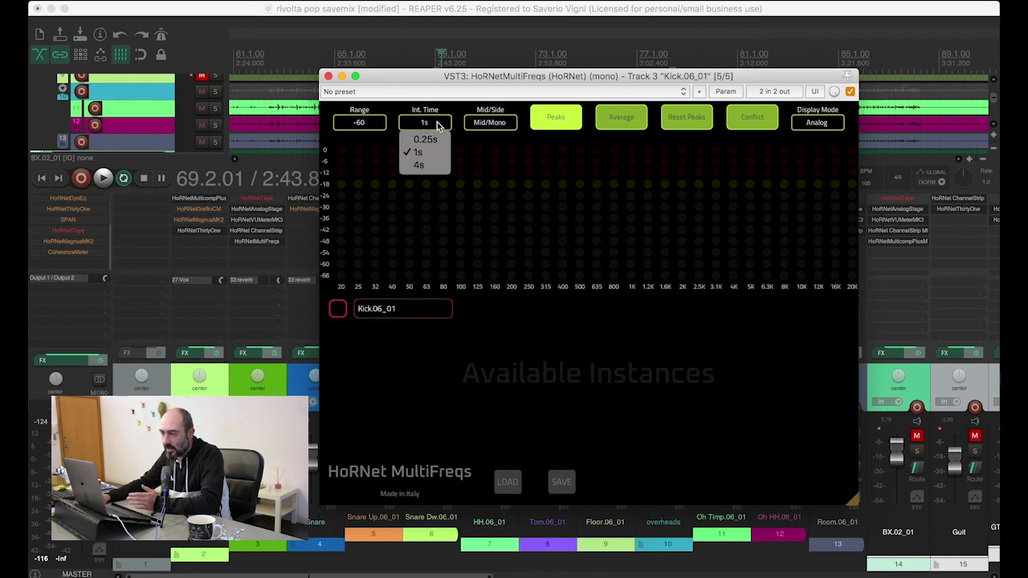
left_click(423, 152)
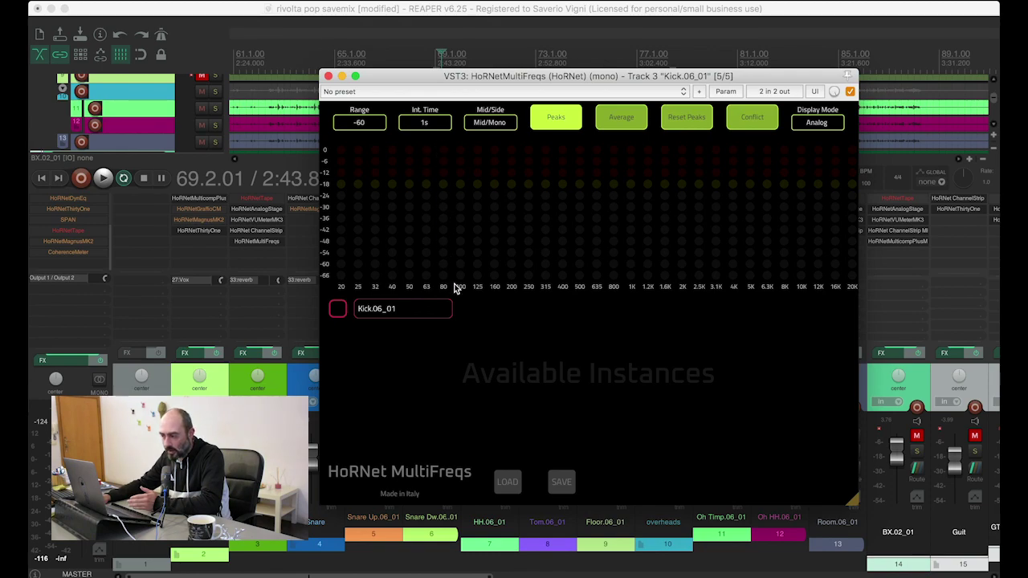
left_click(427, 126)
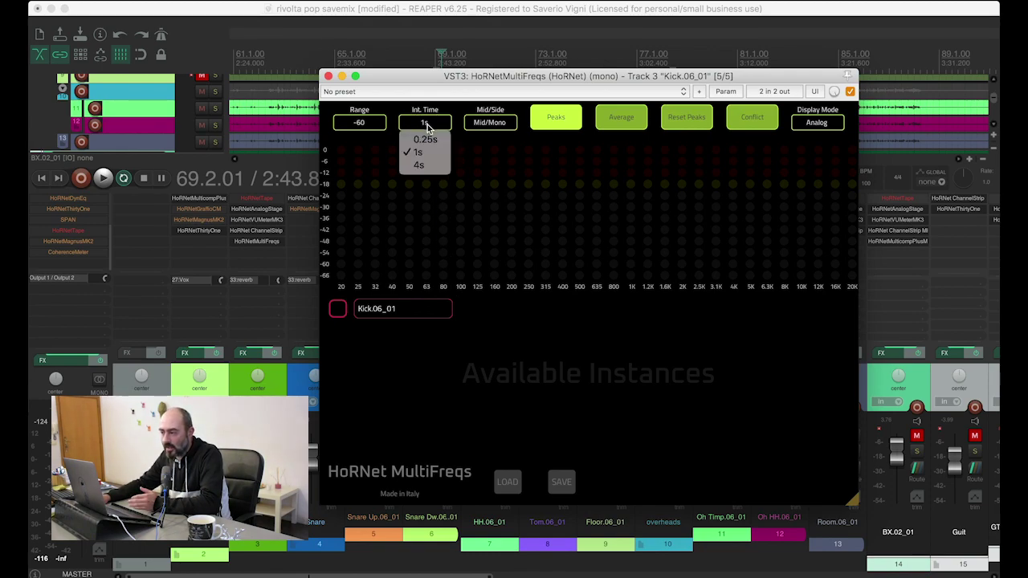
left_click(423, 140)
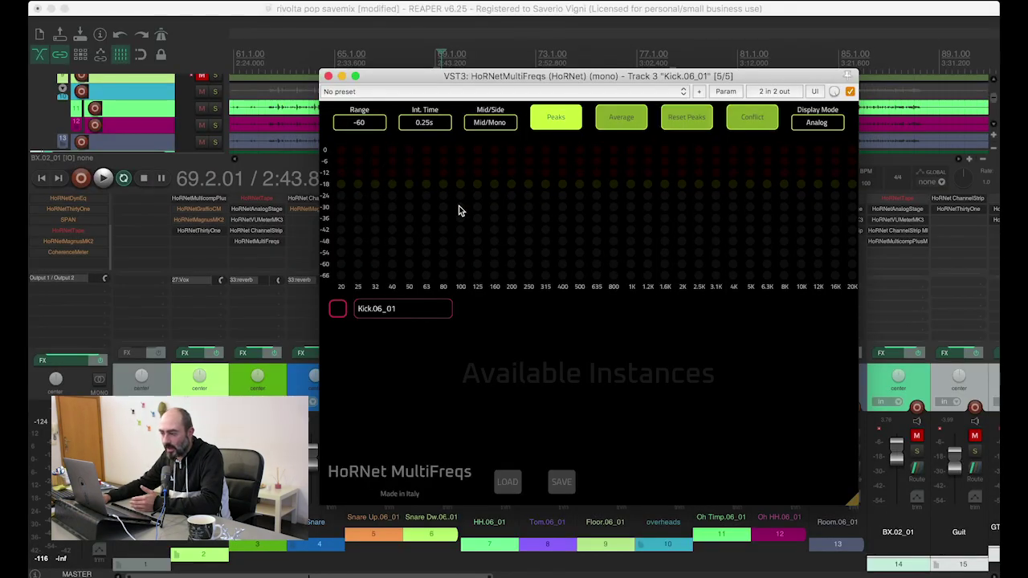
left_click(423, 122)
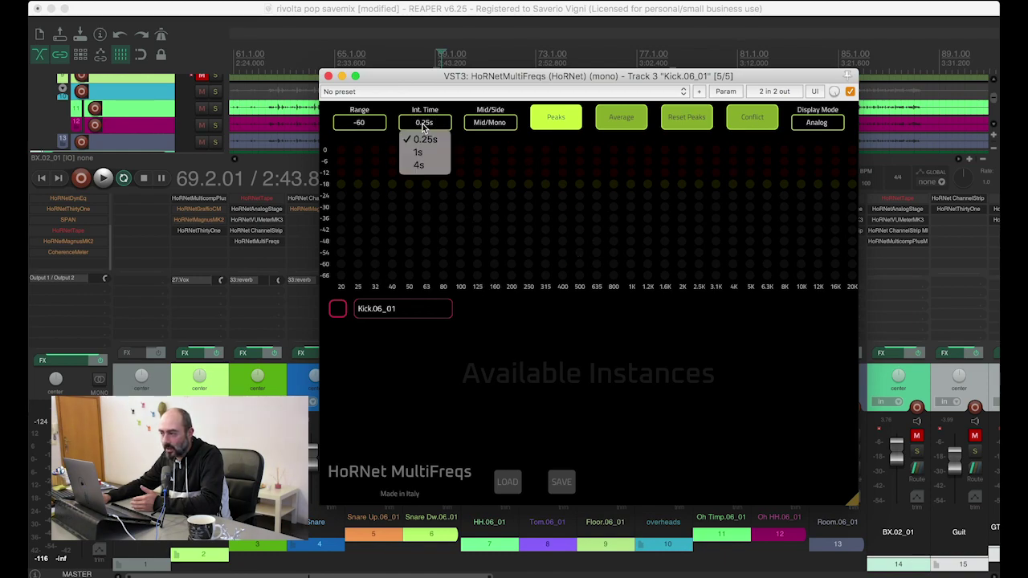
left_click(424, 164)
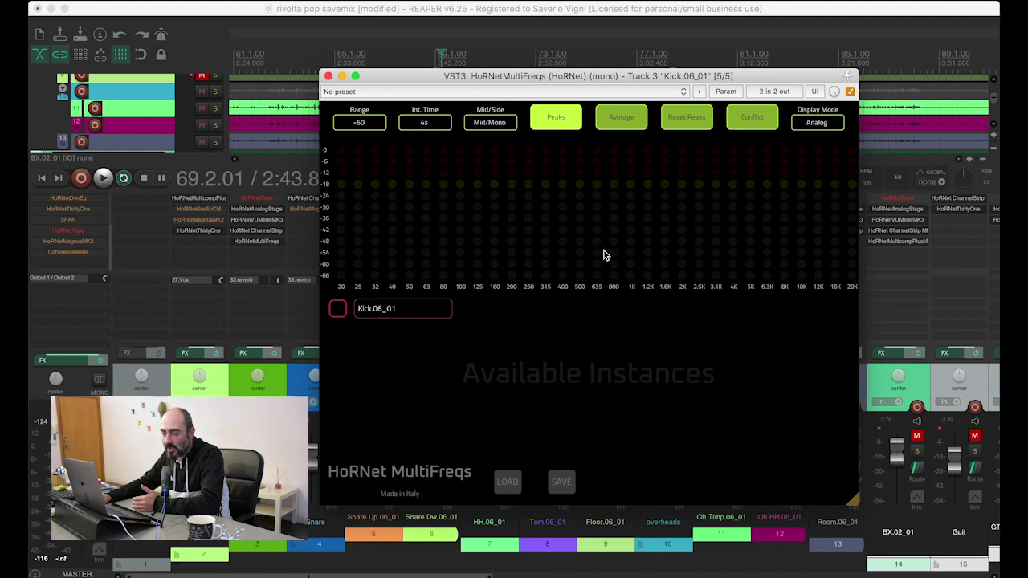
left_click(431, 124)
left_click(431, 153)
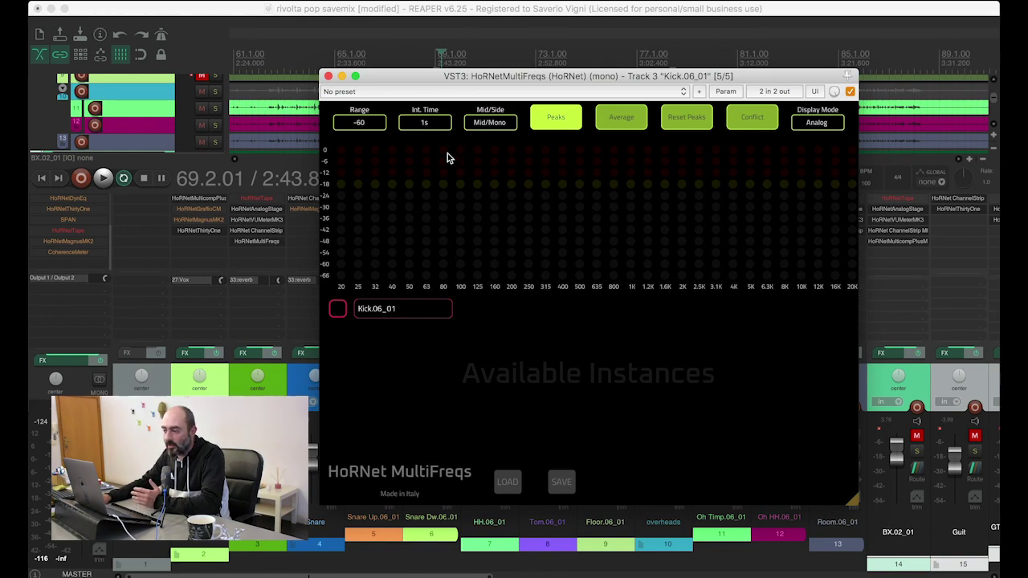
Try the Side analysis channel and return the Mid/Side setting to Mid/Mono
left_click(500, 122)
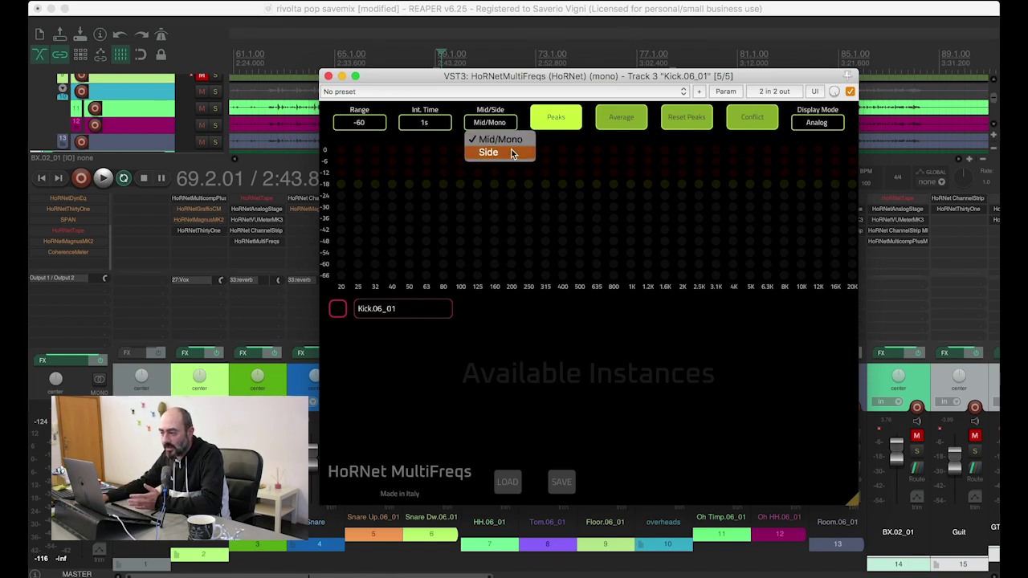
left_click(510, 153)
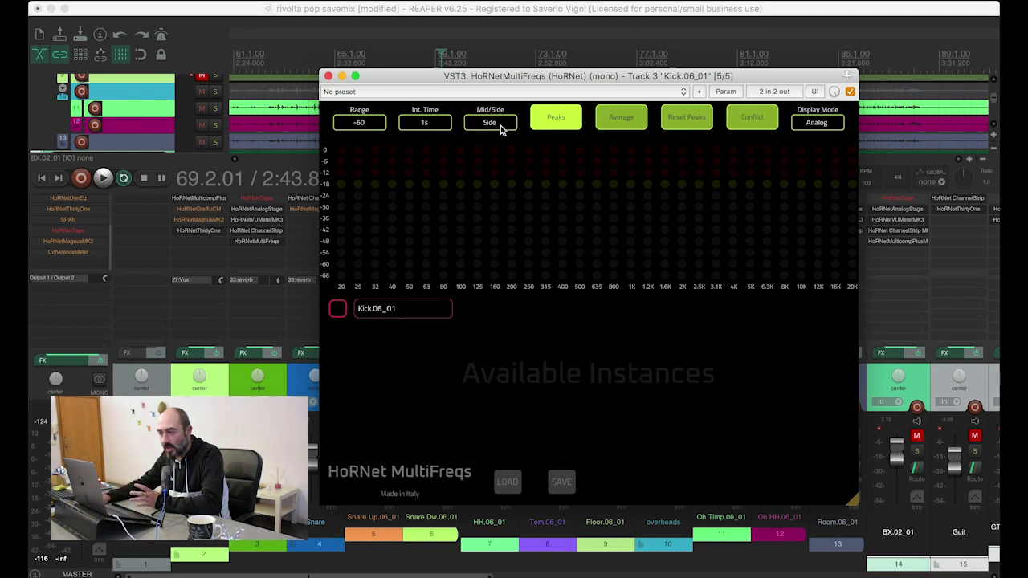
left_click(499, 126)
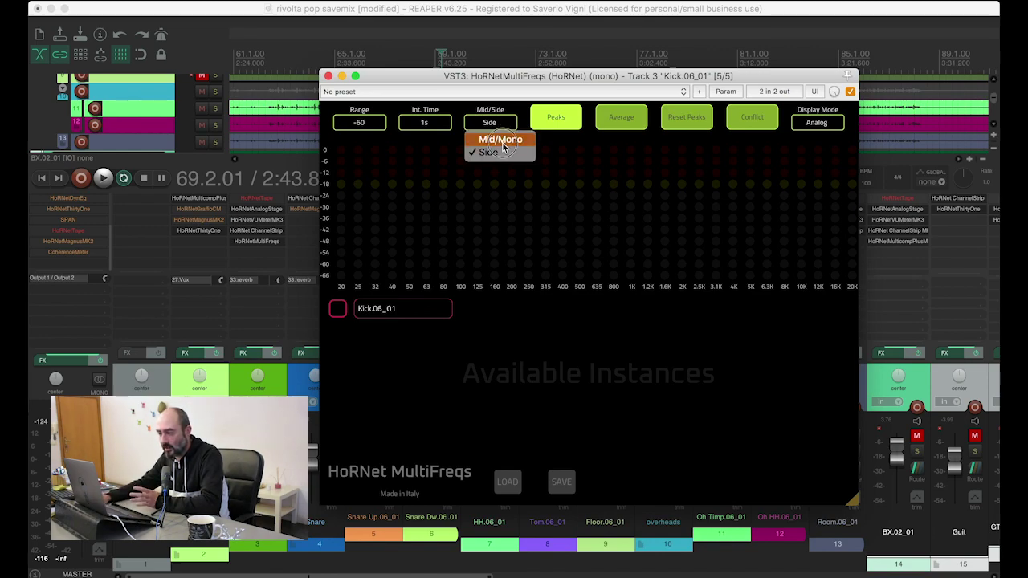
left_click(502, 141)
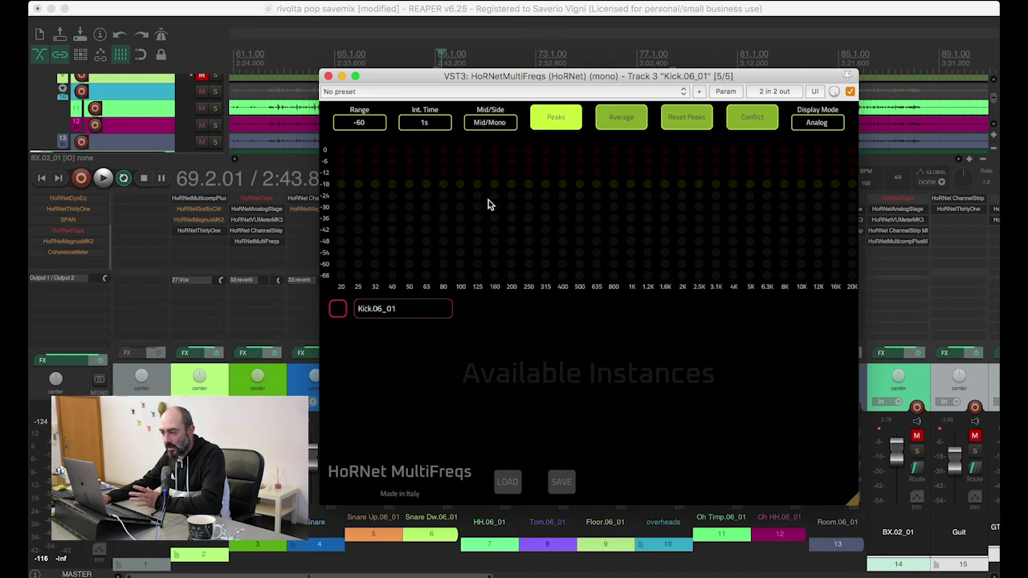
Toggle the Peaks display off and back on, and enable the Average display
left_click(558, 122)
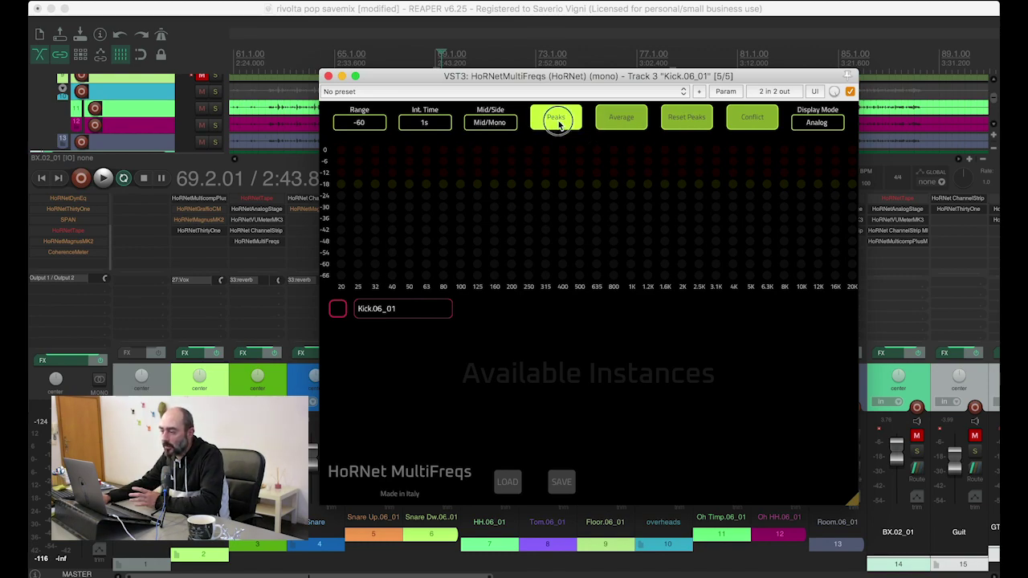
left_click(546, 122)
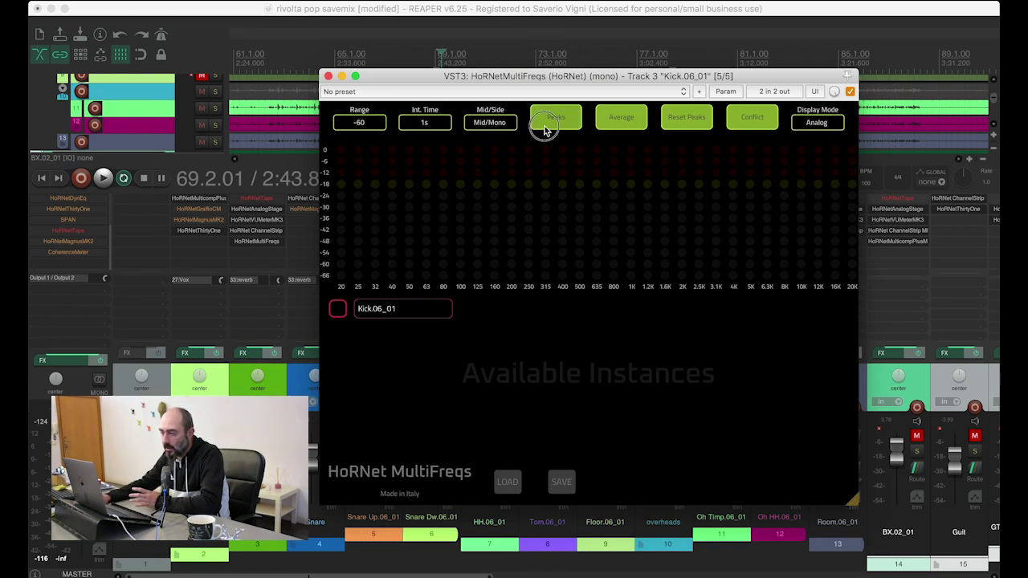
left_click(619, 127)
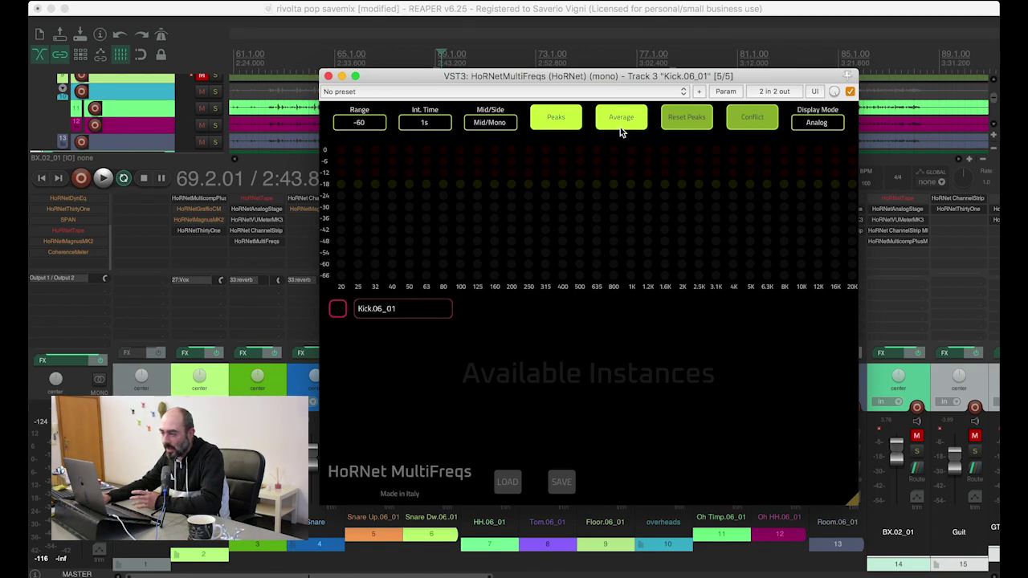
Switch the display mode to Digital and back to Analog, and reset the held peaks
left_click(815, 126)
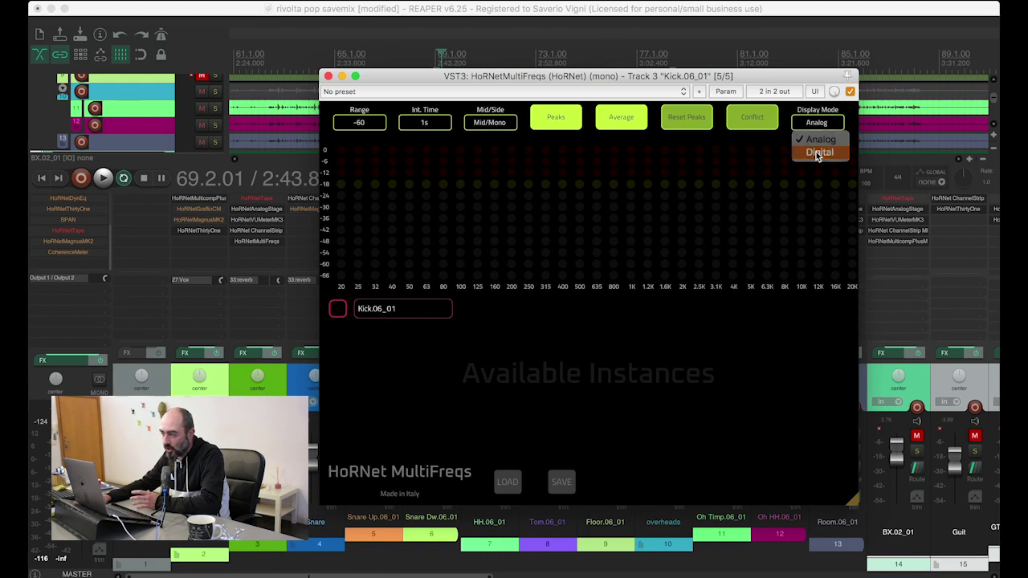
left_click(816, 152)
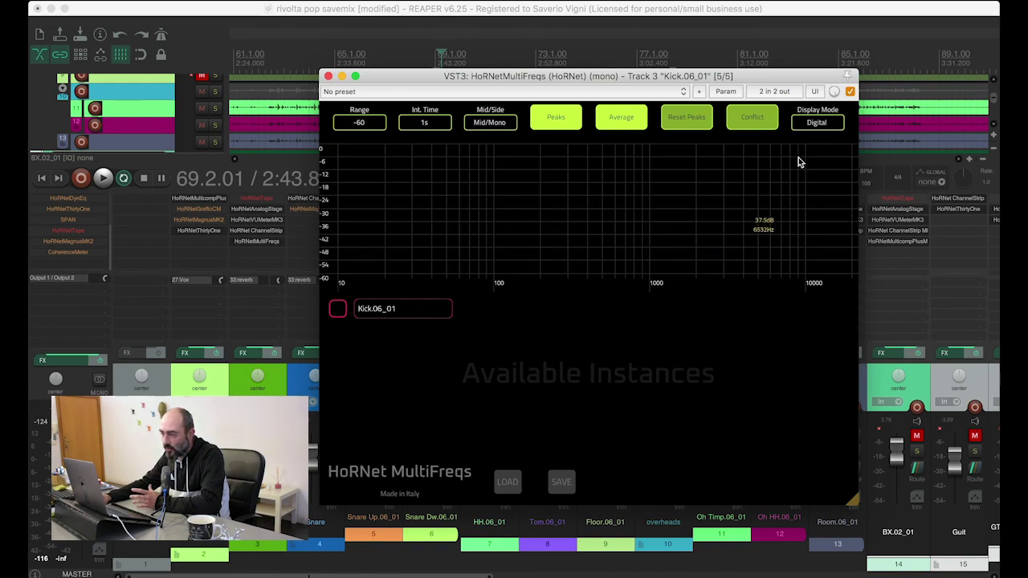
left_click(803, 129)
left_click(817, 138)
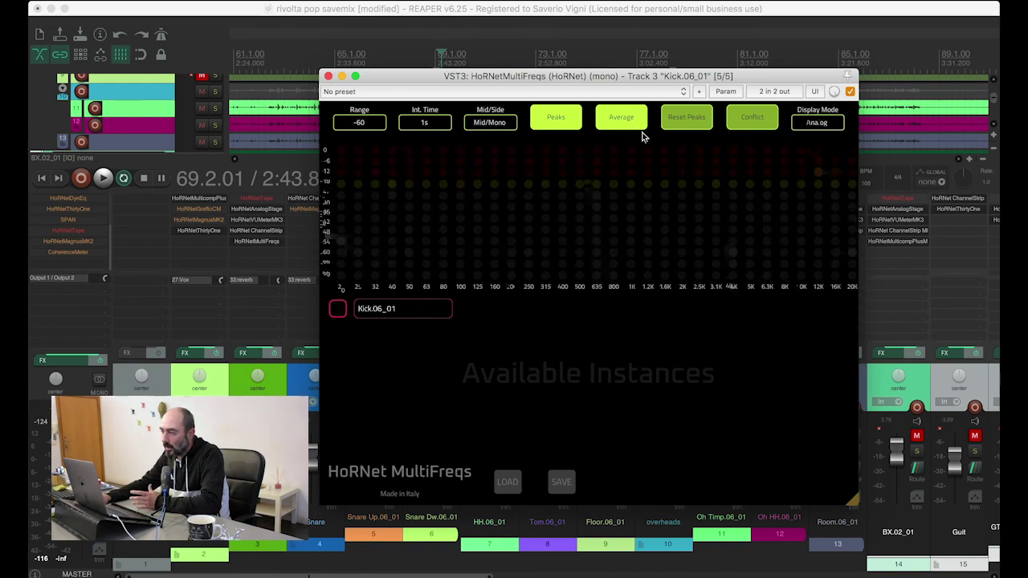
left_click(679, 120)
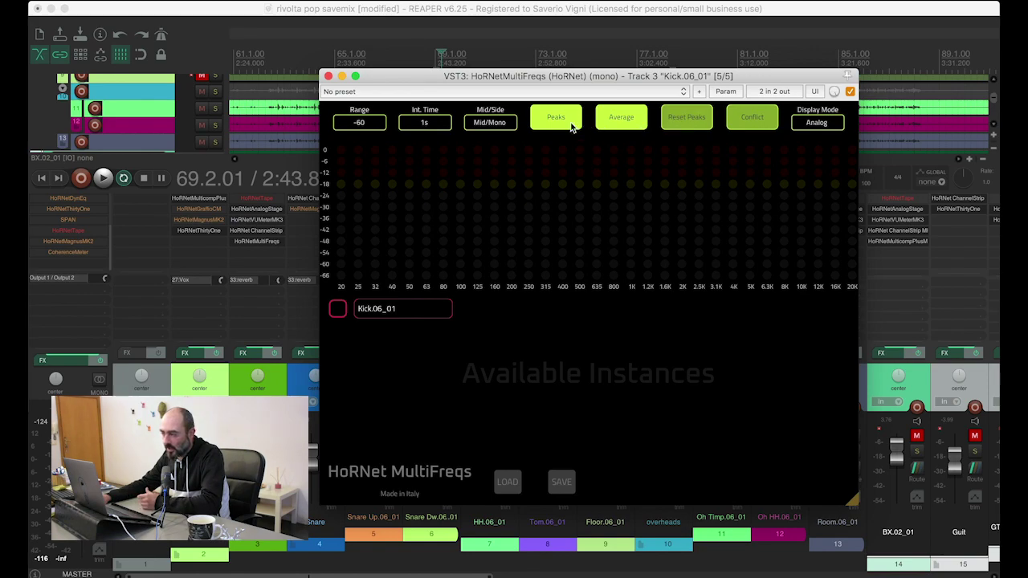
Turn off the Average display, enable Conflict, and close the kick track's analyzer
left_click(615, 125)
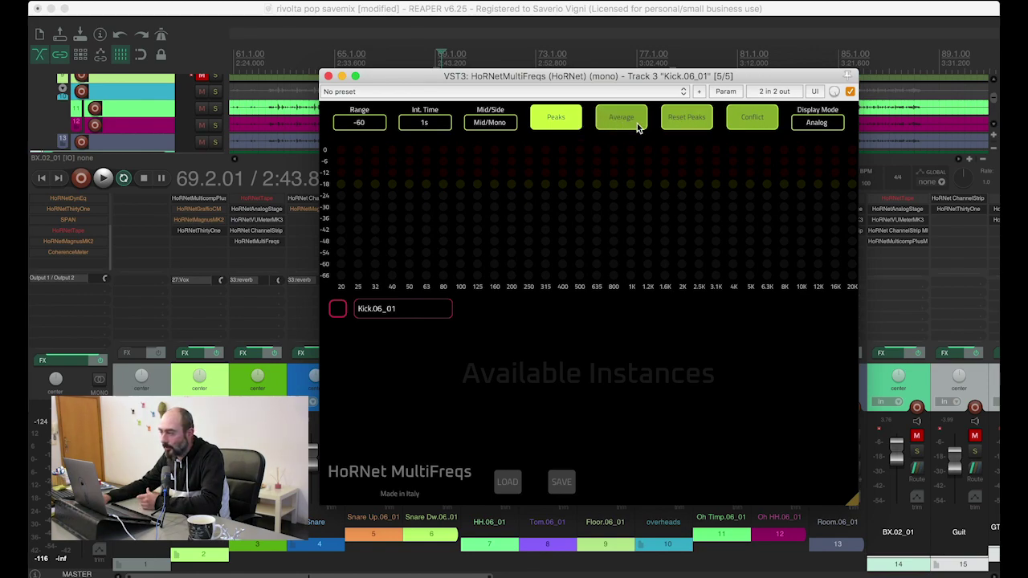
left_click(752, 121)
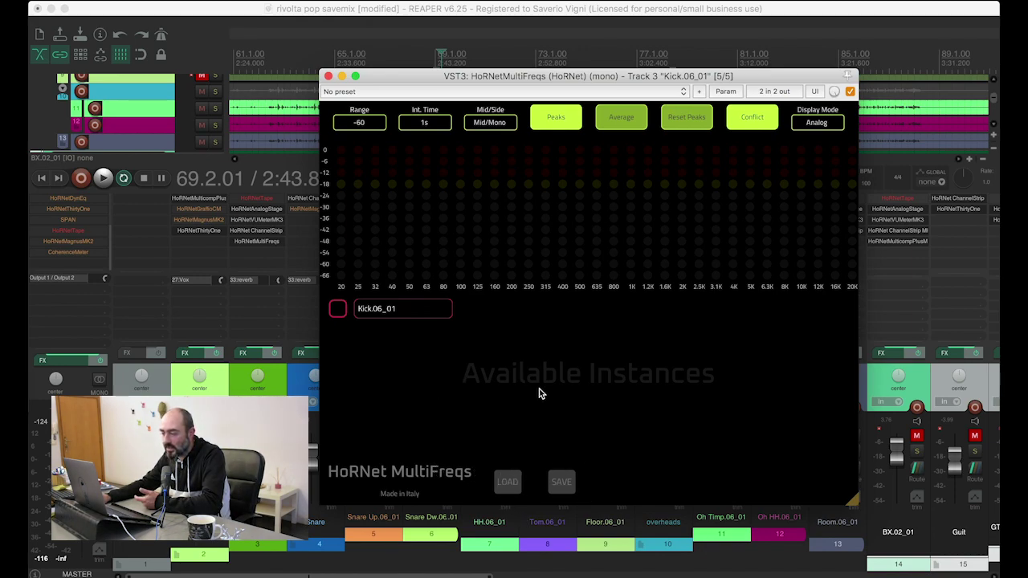
left_click(328, 77)
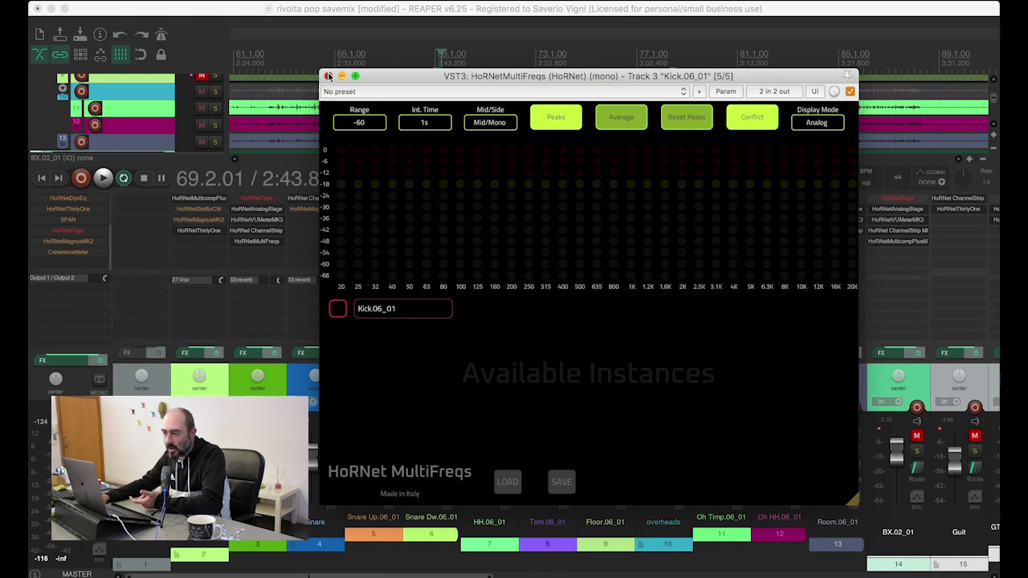
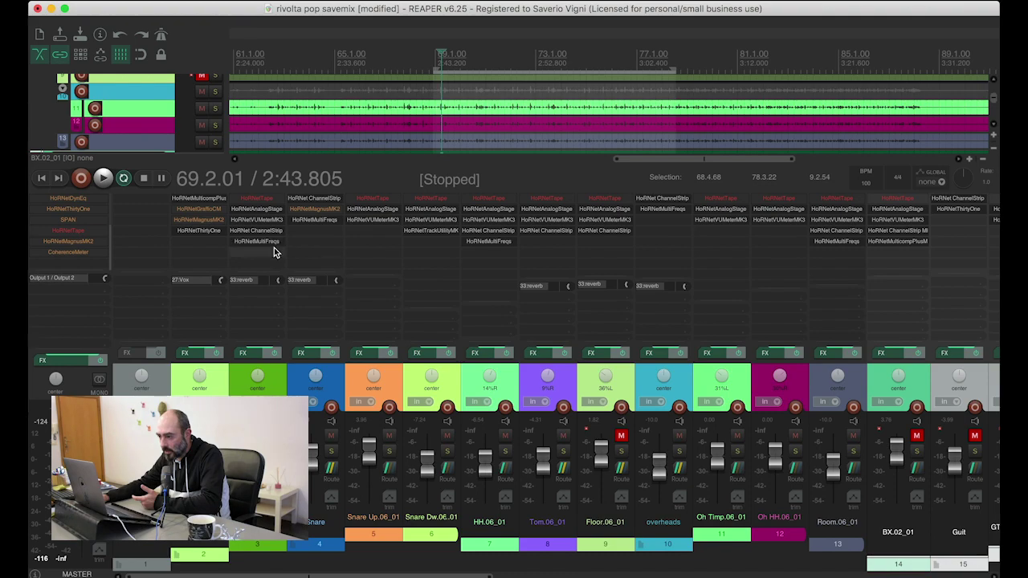
Examine the available instances in the kick track's MultiFreqs analyzer and overlay Kick.06_01 in the overheads track's analyzer
left_click(266, 245)
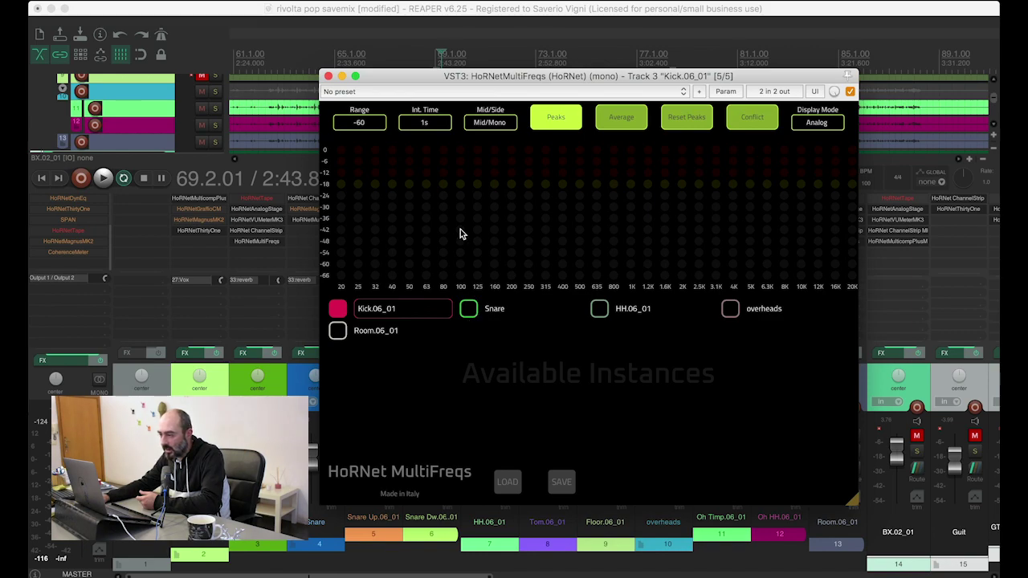
left_click_drag(402, 77, 442, 72)
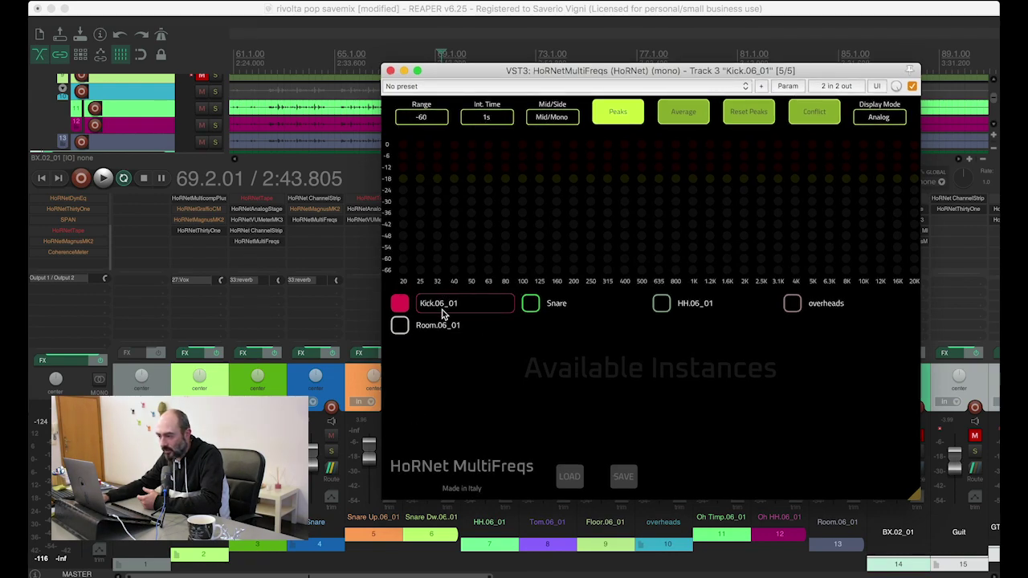
left_click(391, 72)
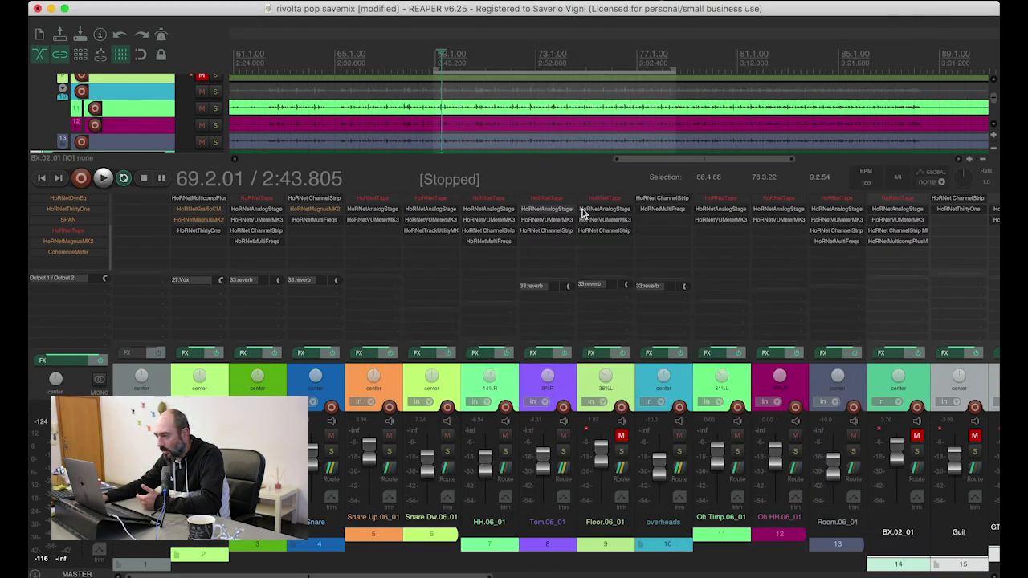
left_click(654, 208)
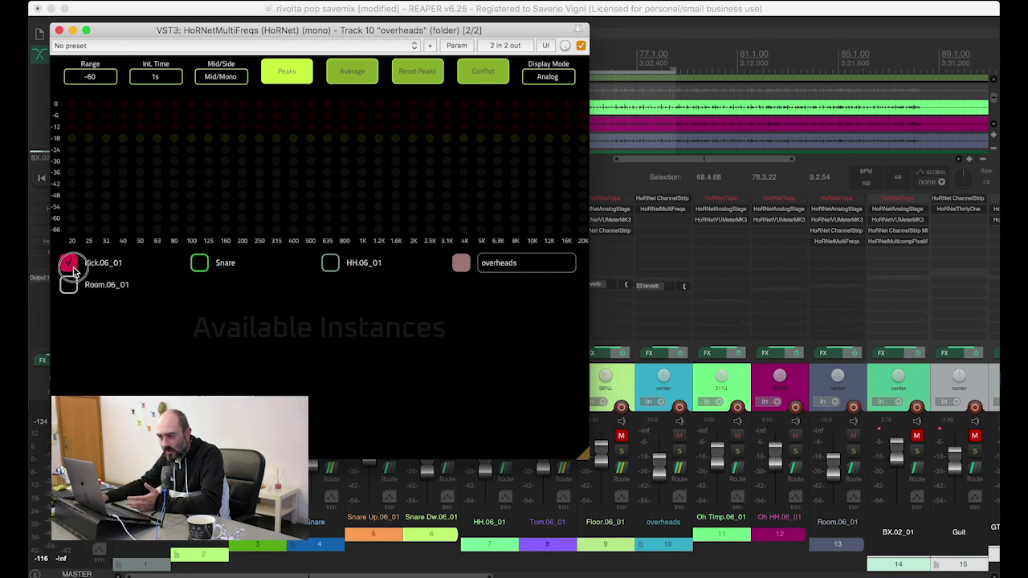
left_click(58, 30)
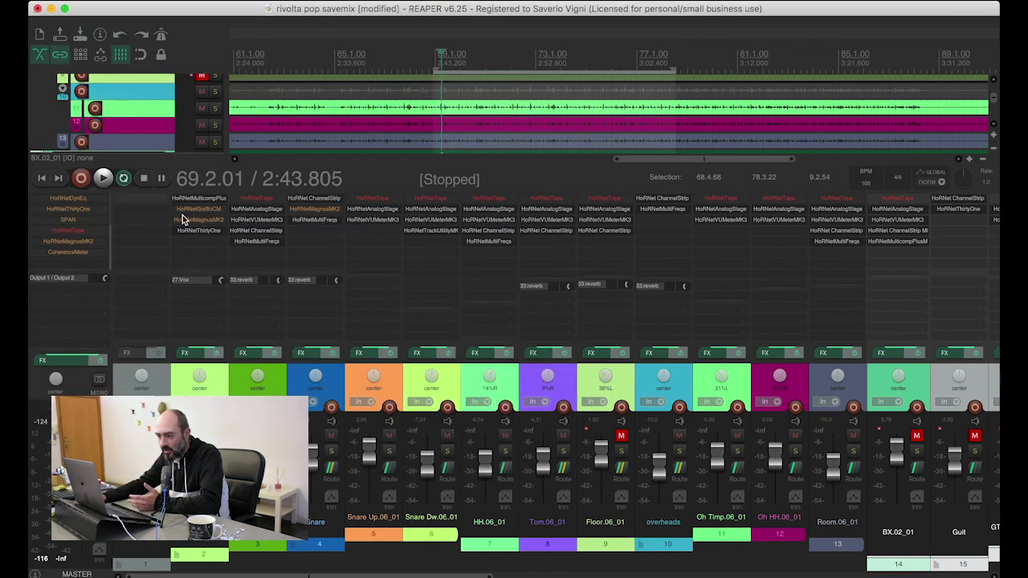
Reopen the kick track's MultiFreqs analyzer, overlay the Snare instance, and start playback
left_click(269, 243)
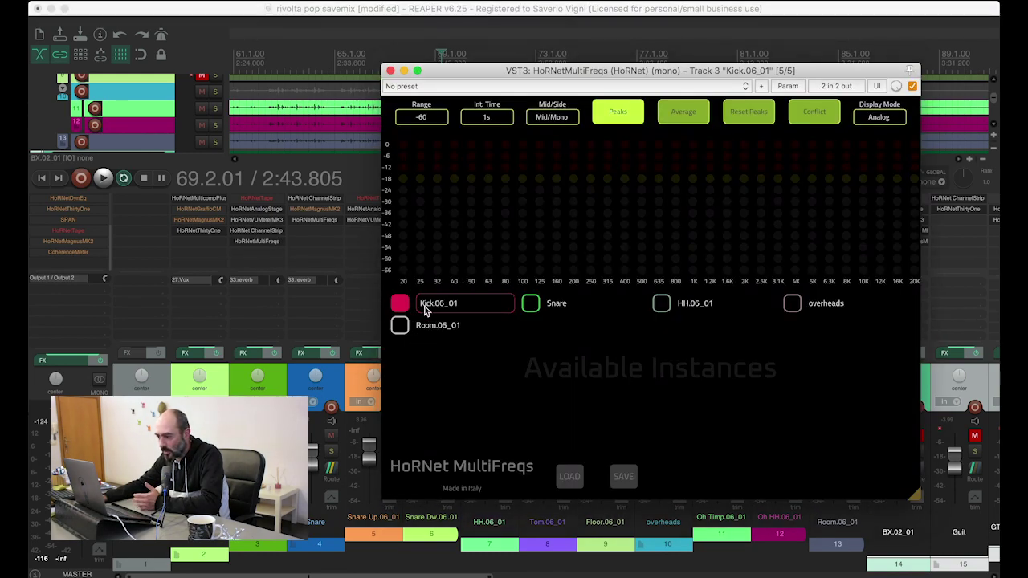
left_click_drag(448, 73, 454, 69)
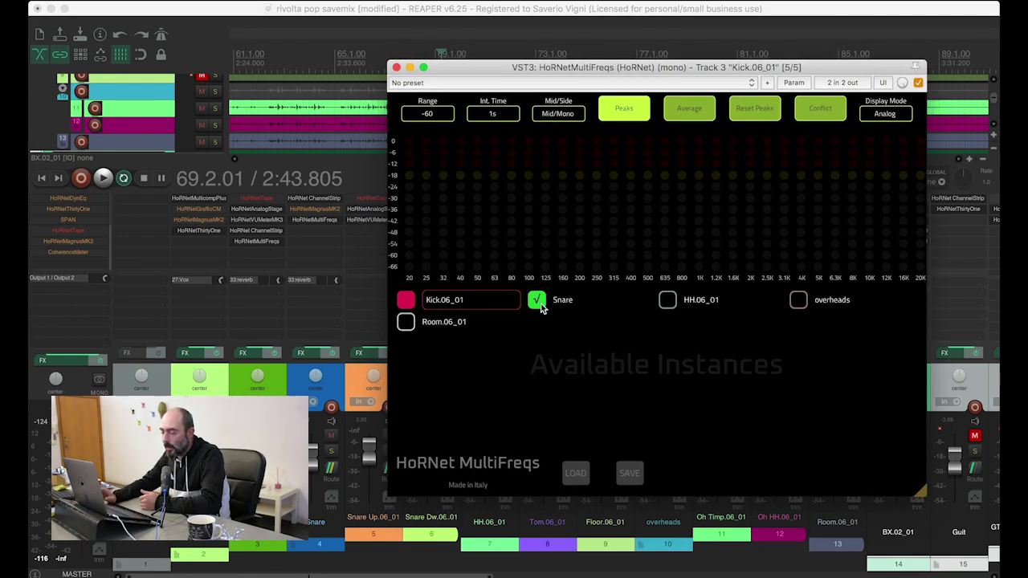
left_click_drag(497, 73, 490, 118)
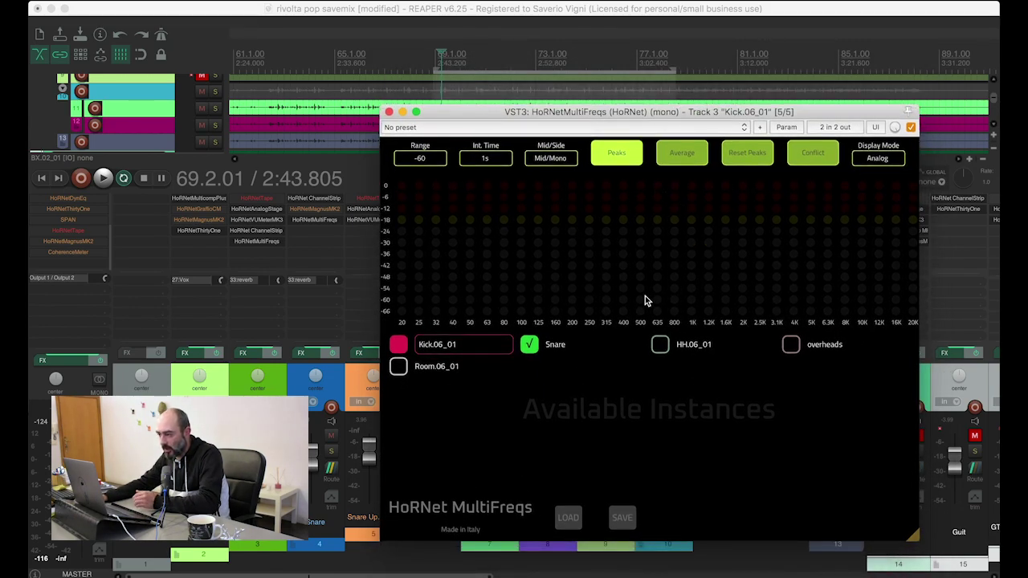
key("space")
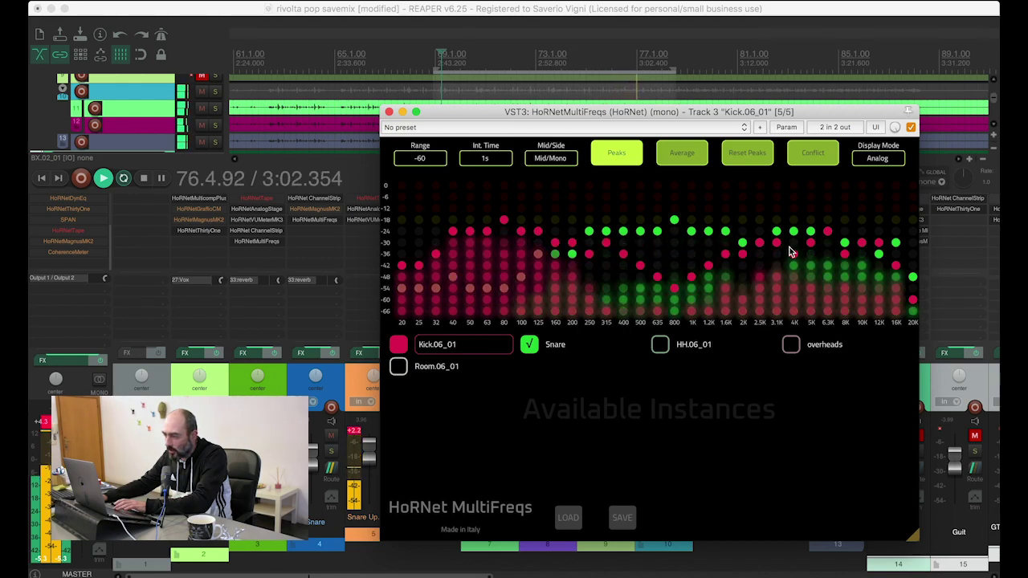
Configure the kick track's analyzer with Peaks off, the Digital display mode, and Conflict on
left_click(614, 160)
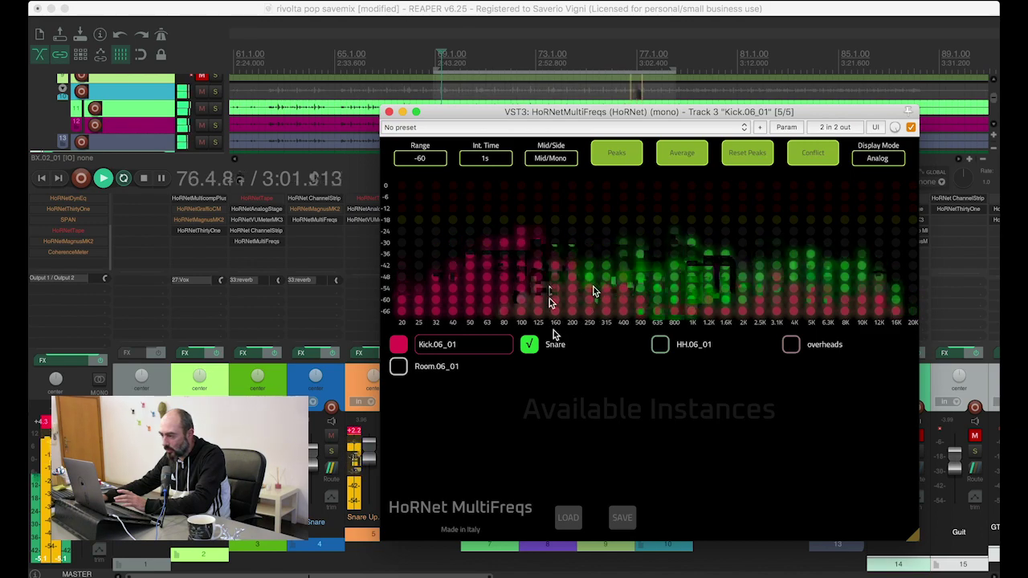
left_click(859, 159)
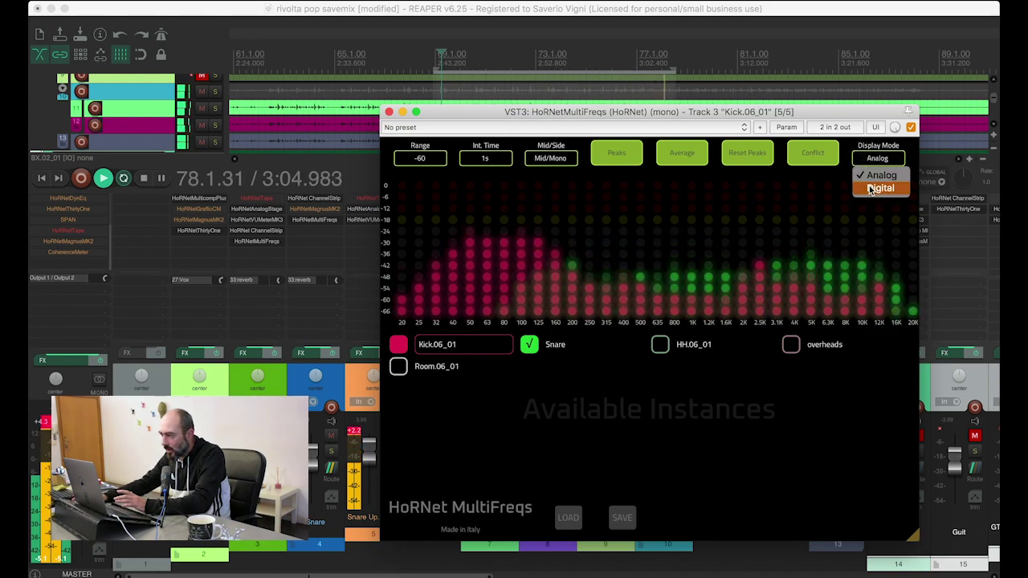
left_click(871, 188)
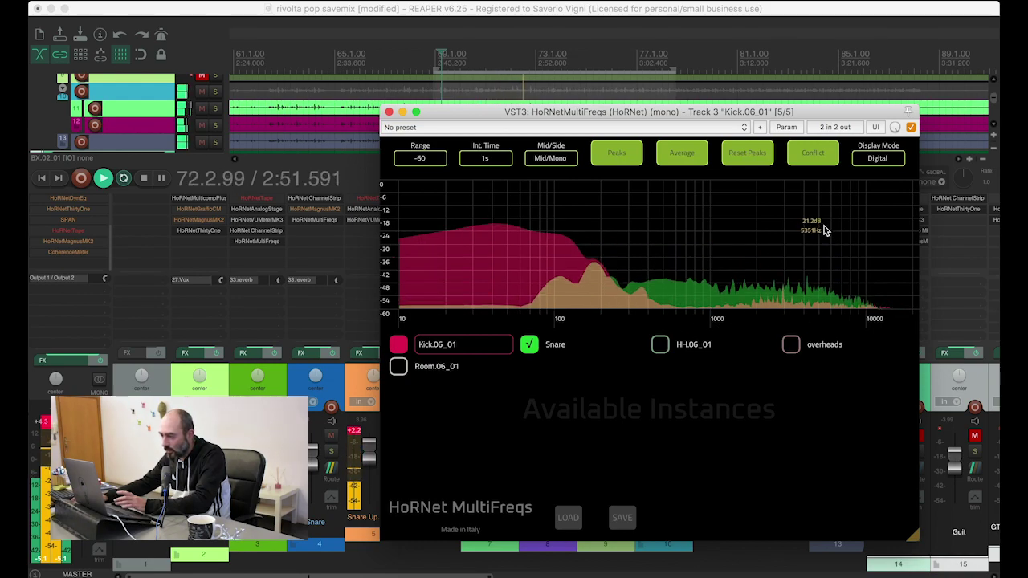
left_click(813, 158)
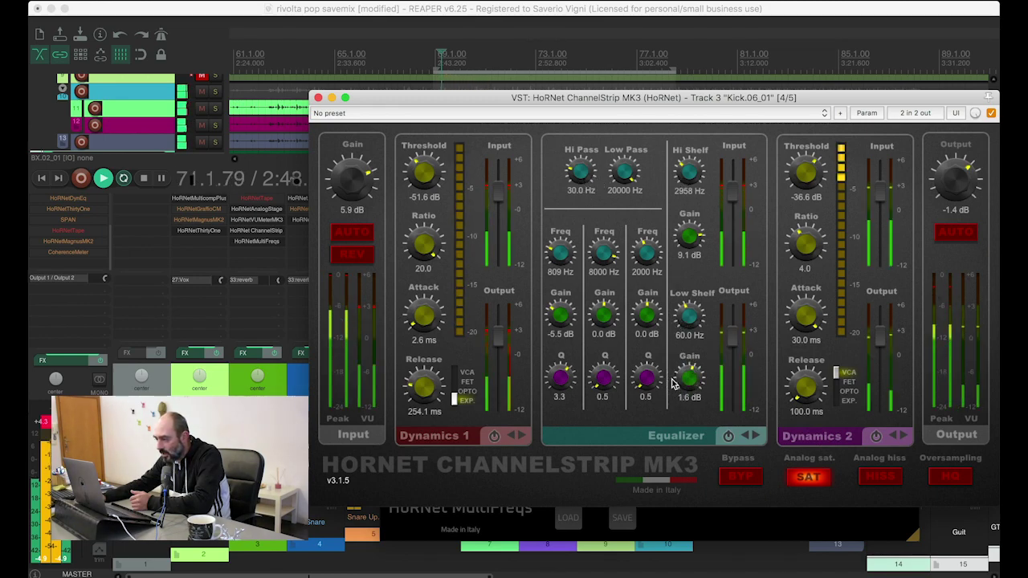
In the kick's ChannelStrip equalizer, set the low shelf gain to 2.1 dB and the second band to 165 Hz, -5.0 dB and Q 2.4
scroll(689, 380, "up", 3)
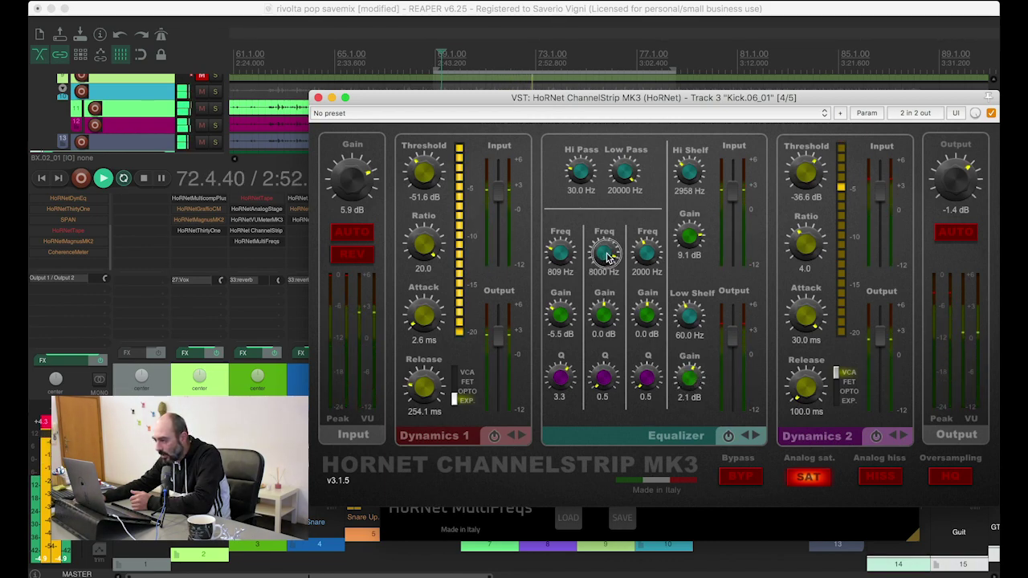
scroll(603, 254, "down", 10)
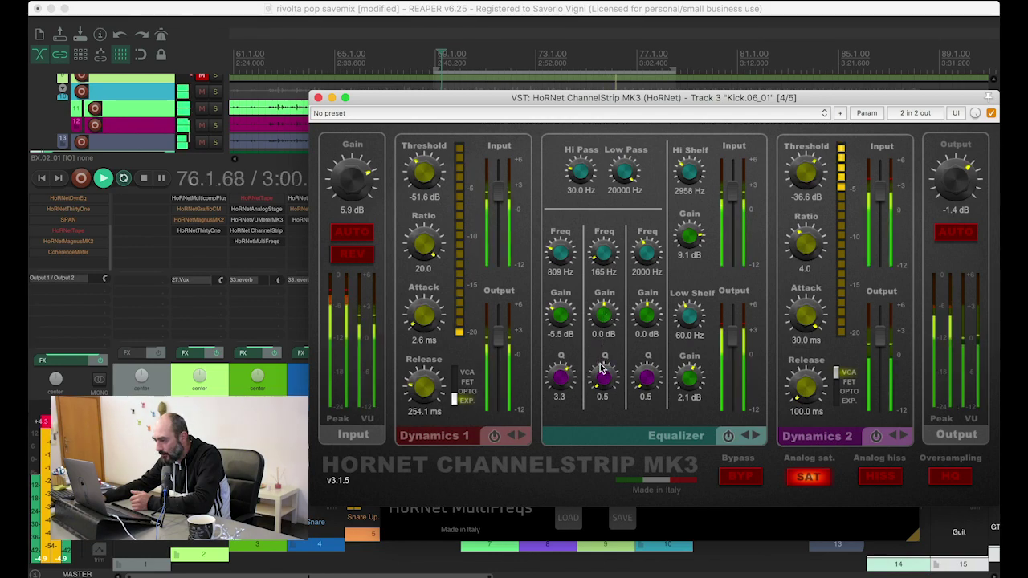
left_click_drag(601, 372, 604, 338)
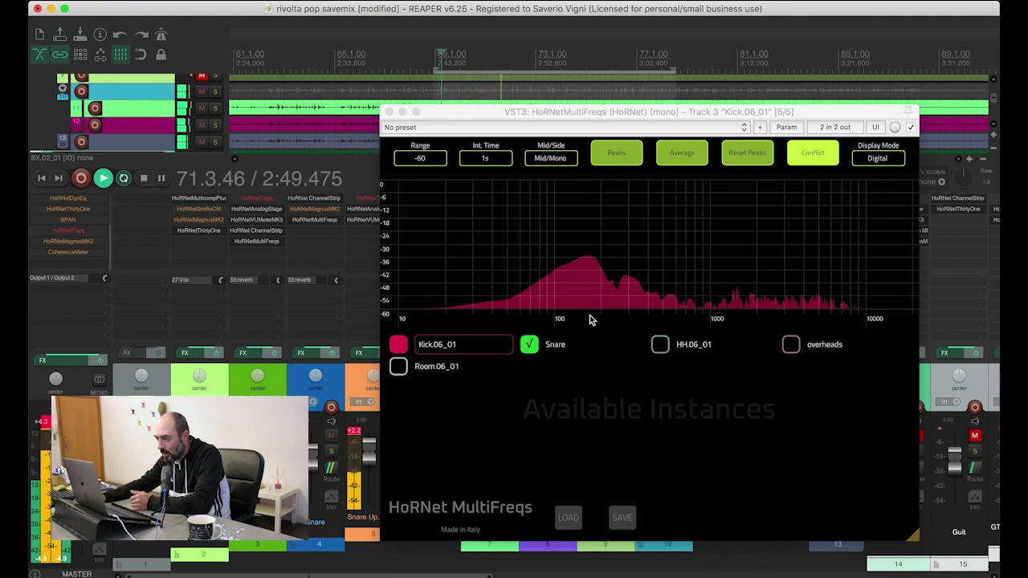
Turn off Conflict in the analyzer and readjust the second equalizer band's Q and gain in the kick's ChannelStrip
left_click(810, 157)
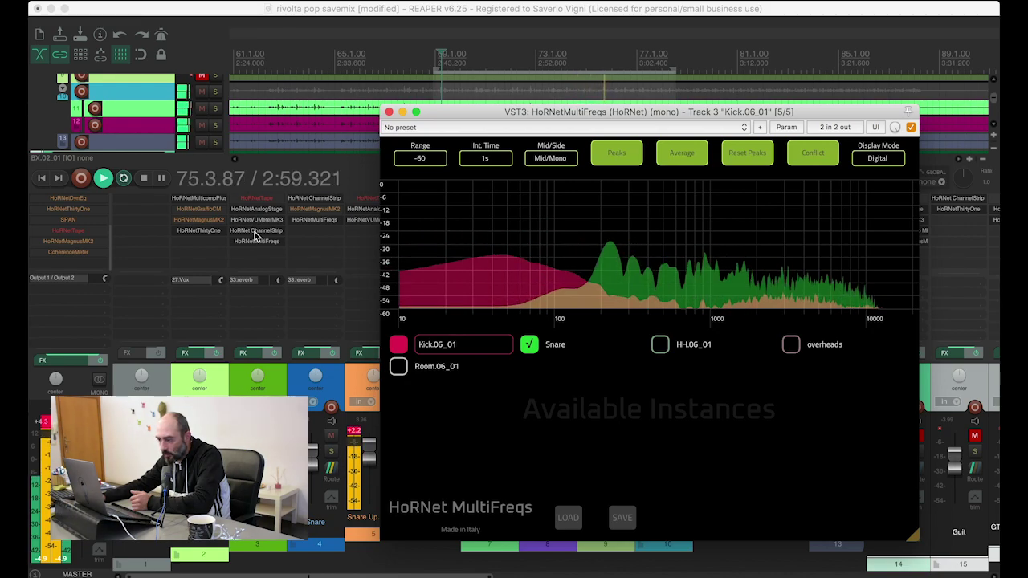
left_click(255, 230)
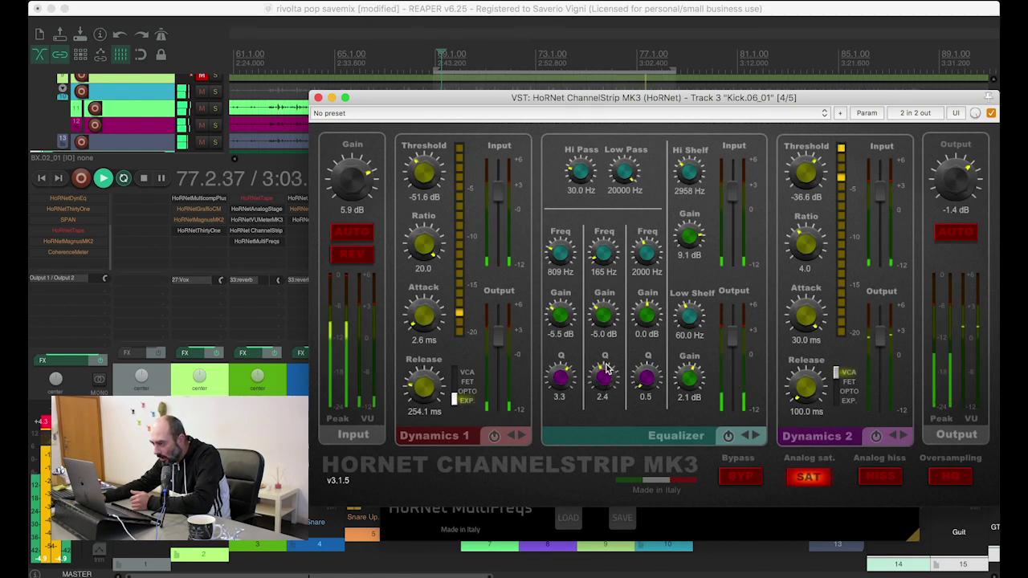
left_click_drag(604, 376, 599, 407)
left_click_drag(601, 337, 601, 355)
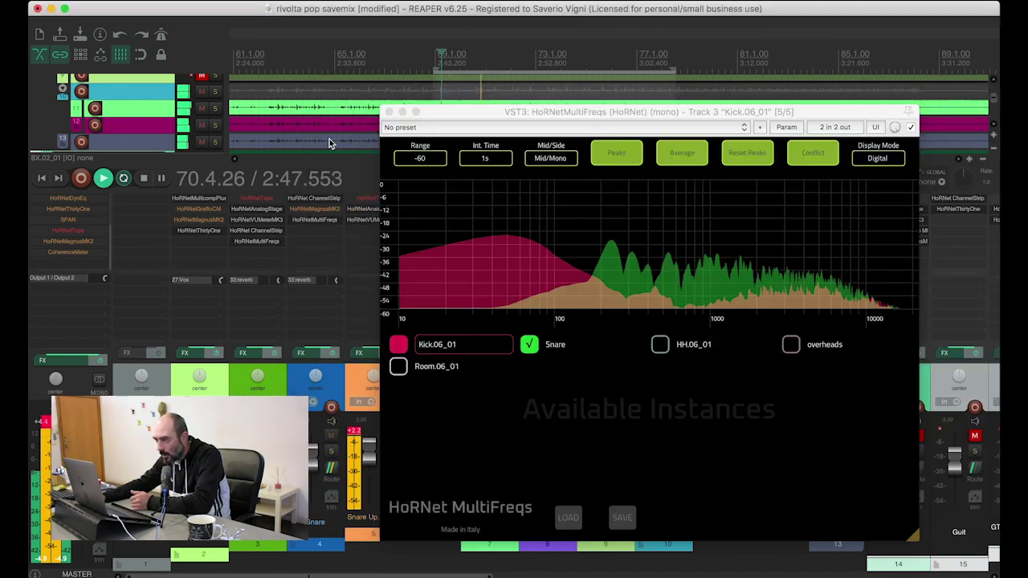
left_click(318, 97)
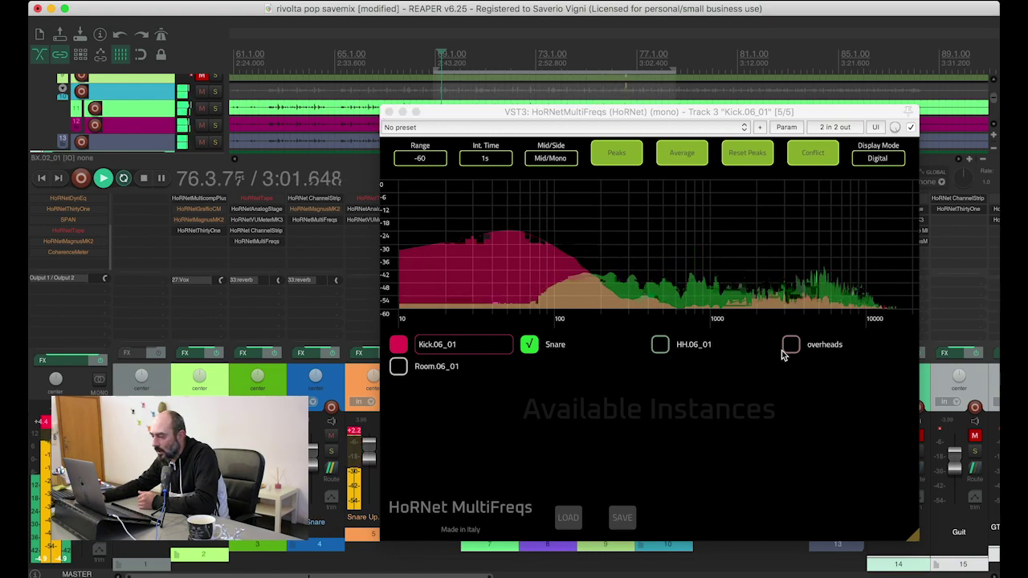
Overlay the Room.06_01 instance on the kick track's analyzer and enable Conflict
left_click(399, 367)
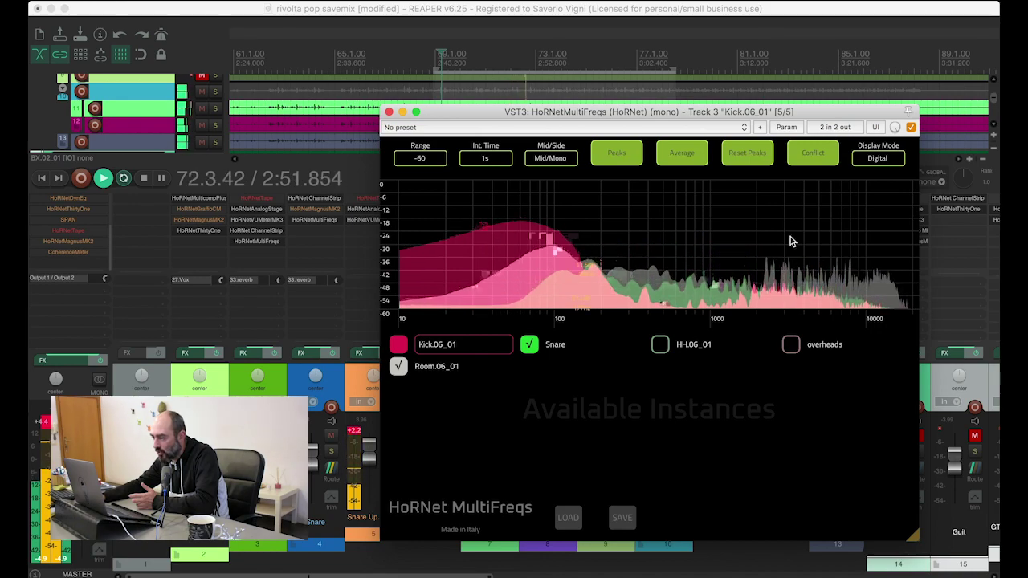
left_click(822, 161)
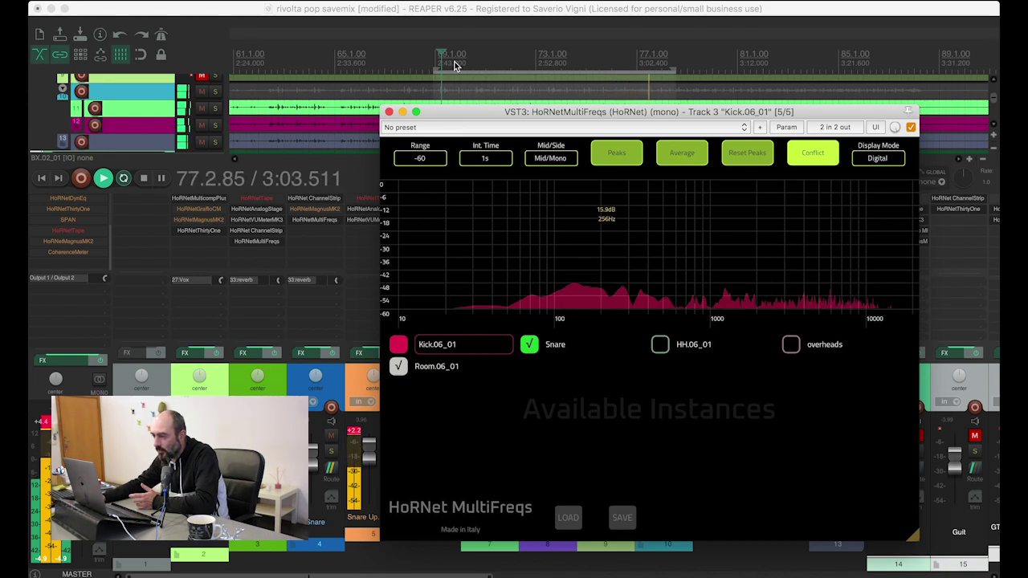
In the Room.06_01 track's ChannelStrip equalizer, set the second band to 165 Hz, -8.0 dB and Q 1.4, and close the plugin
left_click_drag(473, 108, 238, 94)
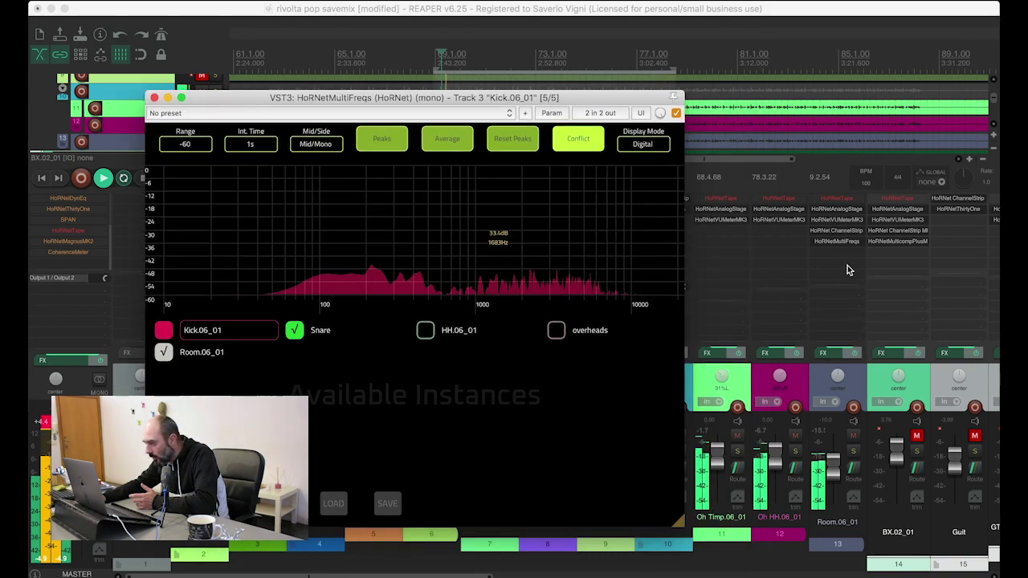
left_click(839, 233)
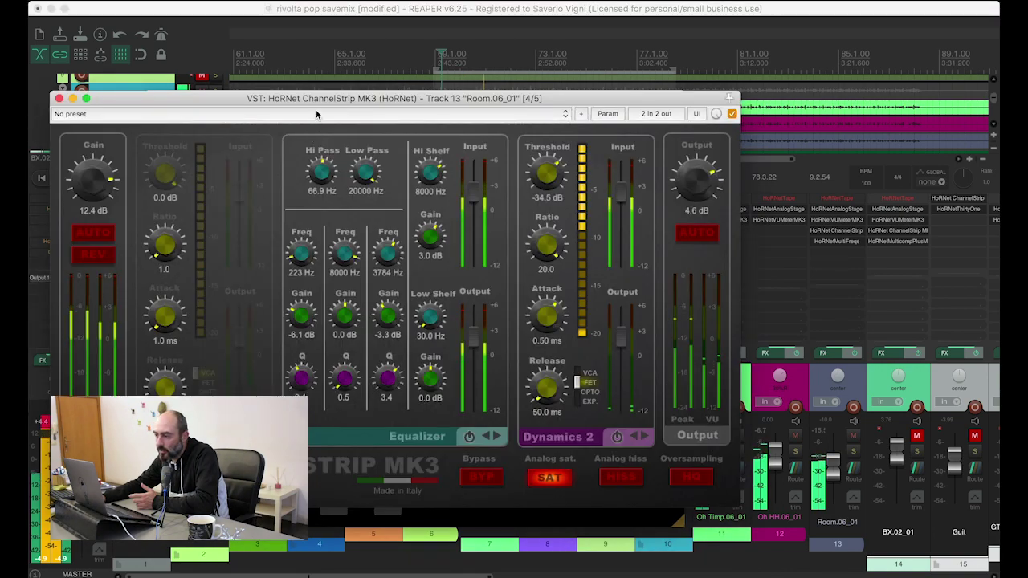
left_click_drag(322, 100, 425, 93)
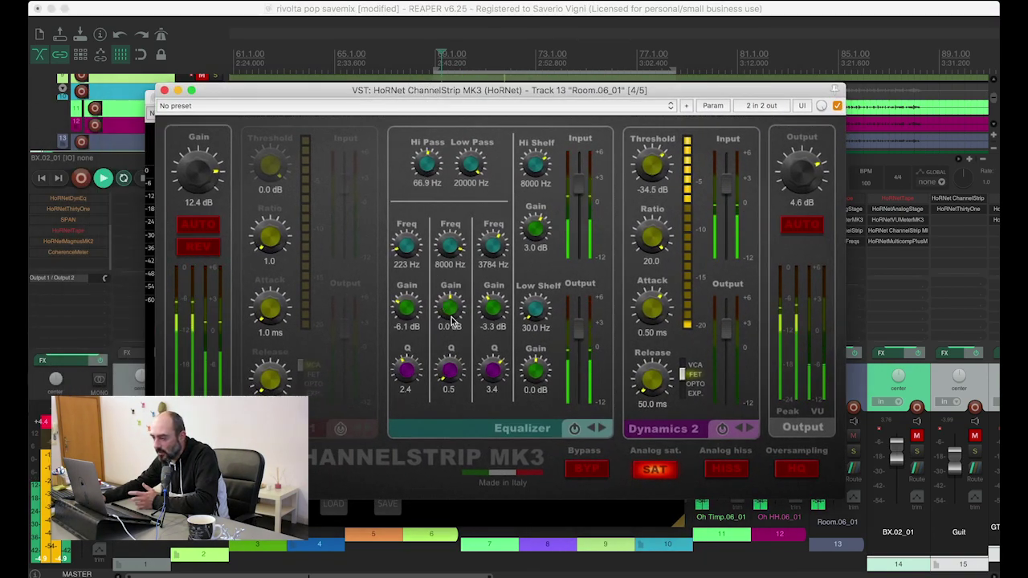
left_click_drag(450, 245, 441, 357)
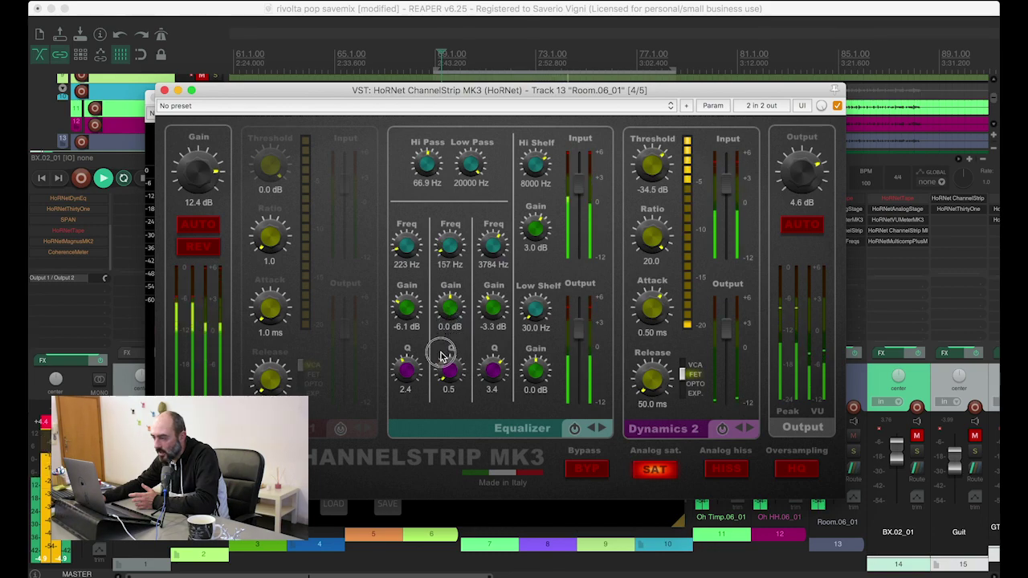
mouse_move(452, 345)
left_mouse_down()
mouse_move(451, 331)
mouse_move(448, 342)
left_mouse_up()
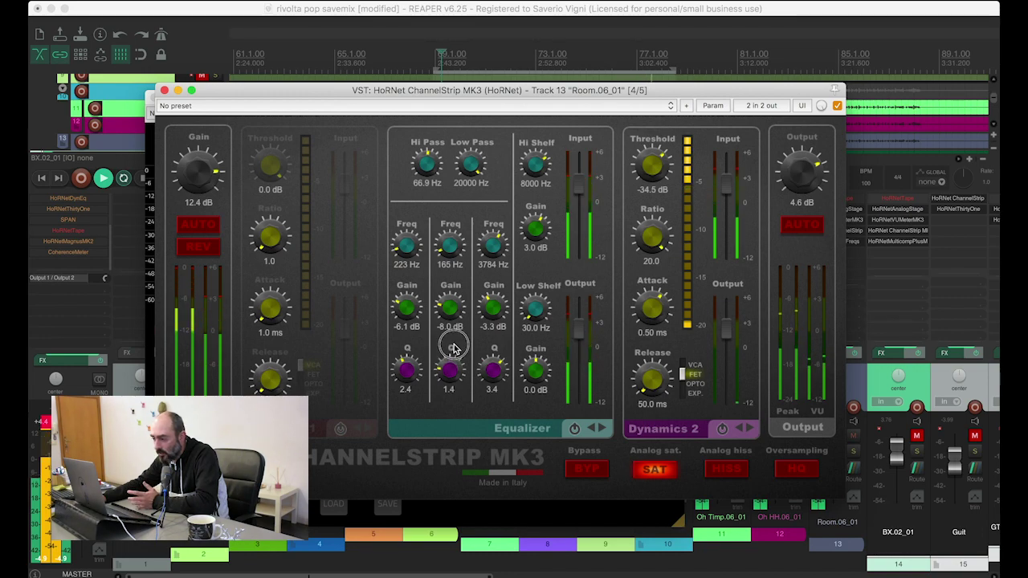
left_click(165, 91)
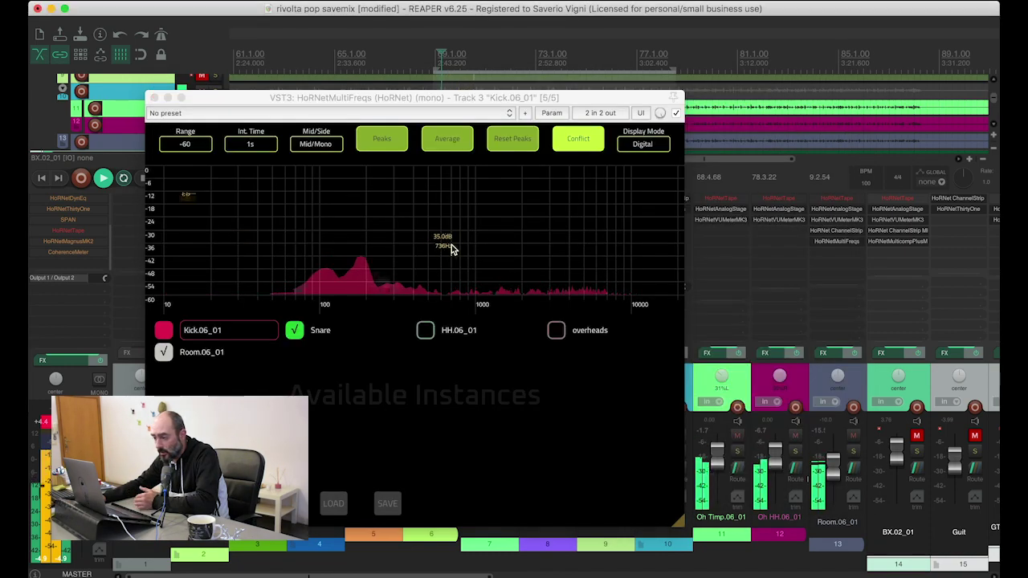
Compare the kick, snare and room spectra with Conflict off and back on, and stop playback
left_click(586, 143)
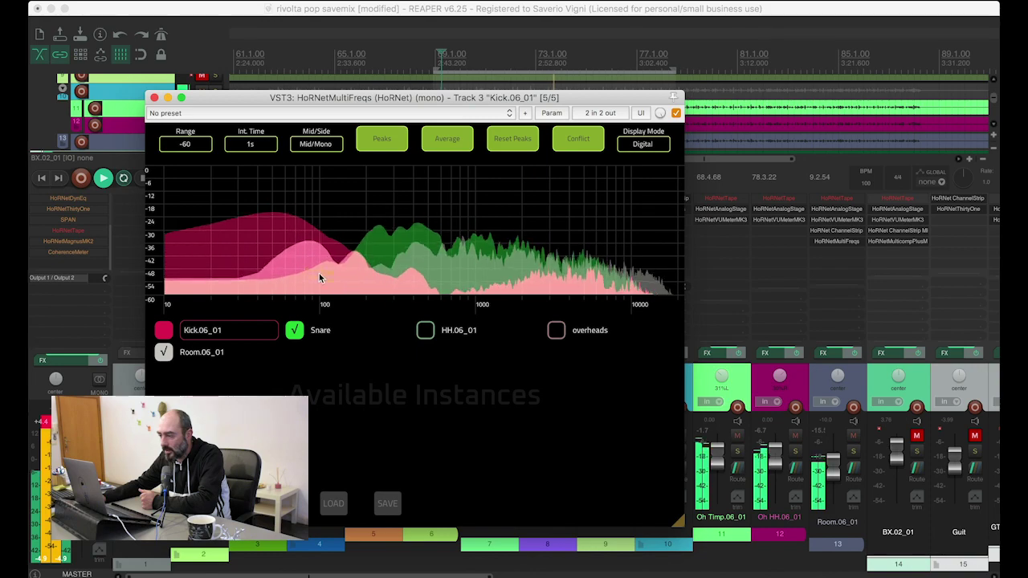
left_click(578, 145)
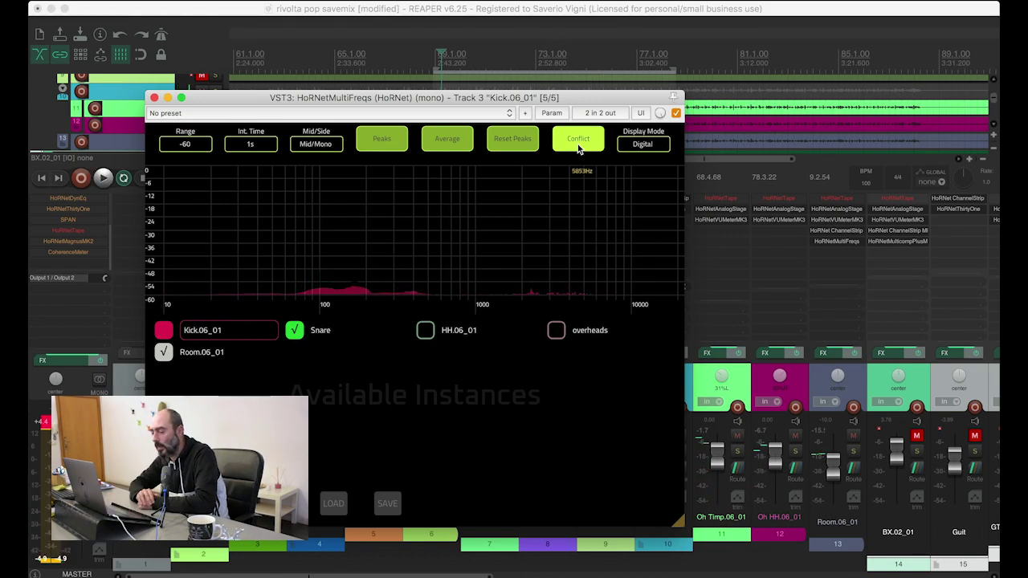
left_click_drag(302, 96, 397, 93)
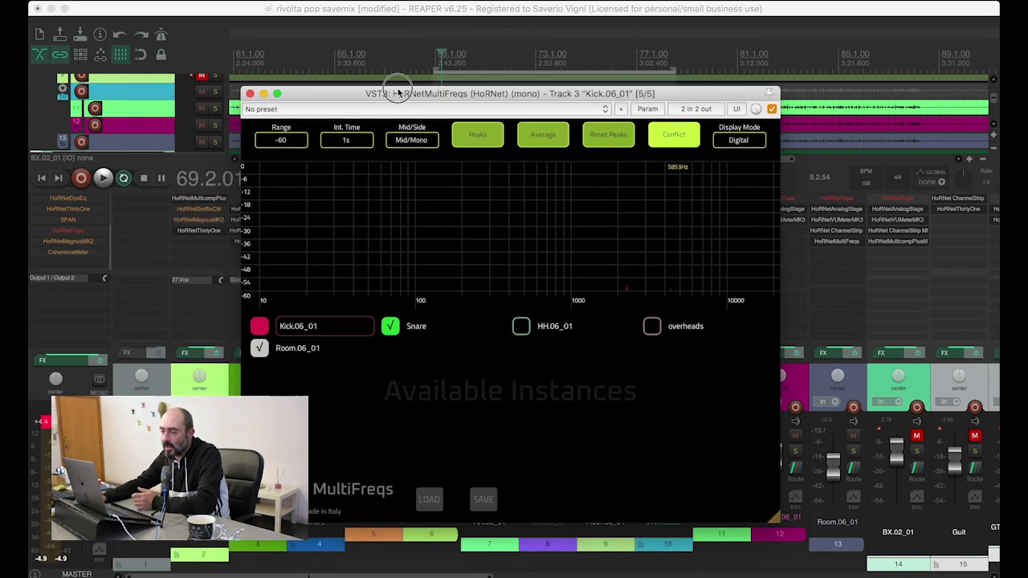